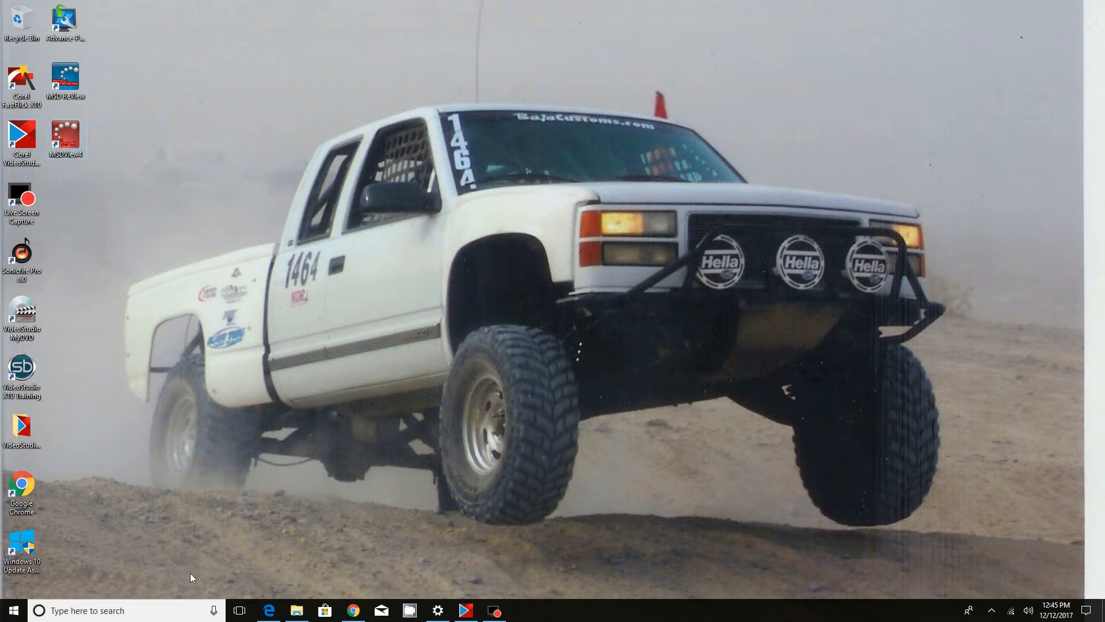
Switch to Chrome, view the MSD View entry on the MSD Performance Software Downloads page, and minimize the browser
mouse_move(350, 617)
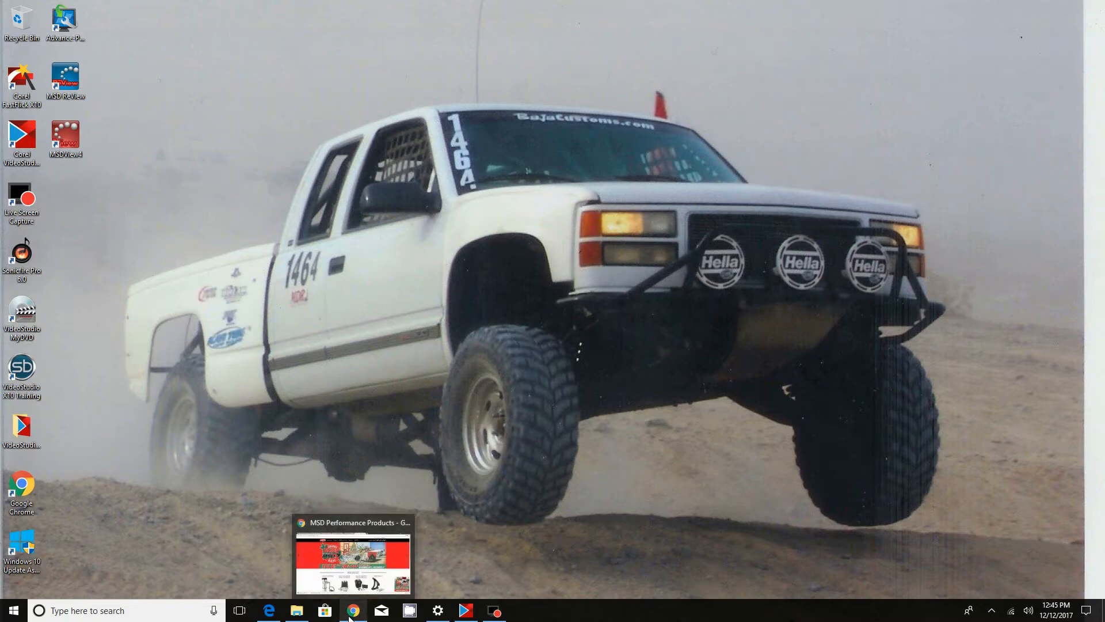
click(353, 550)
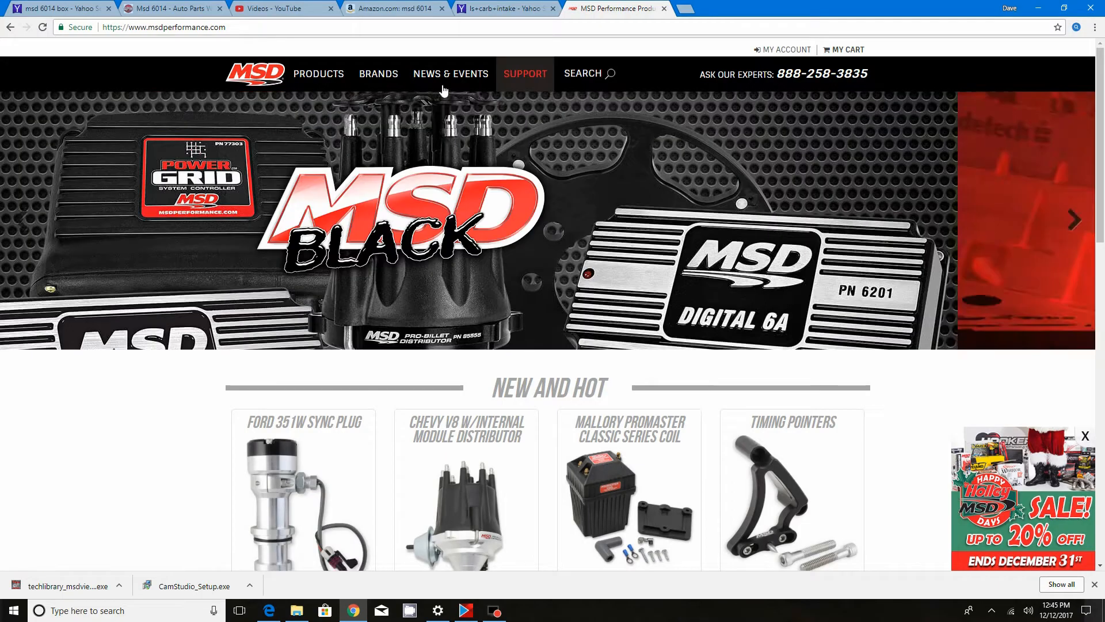
mouse_move(443, 90)
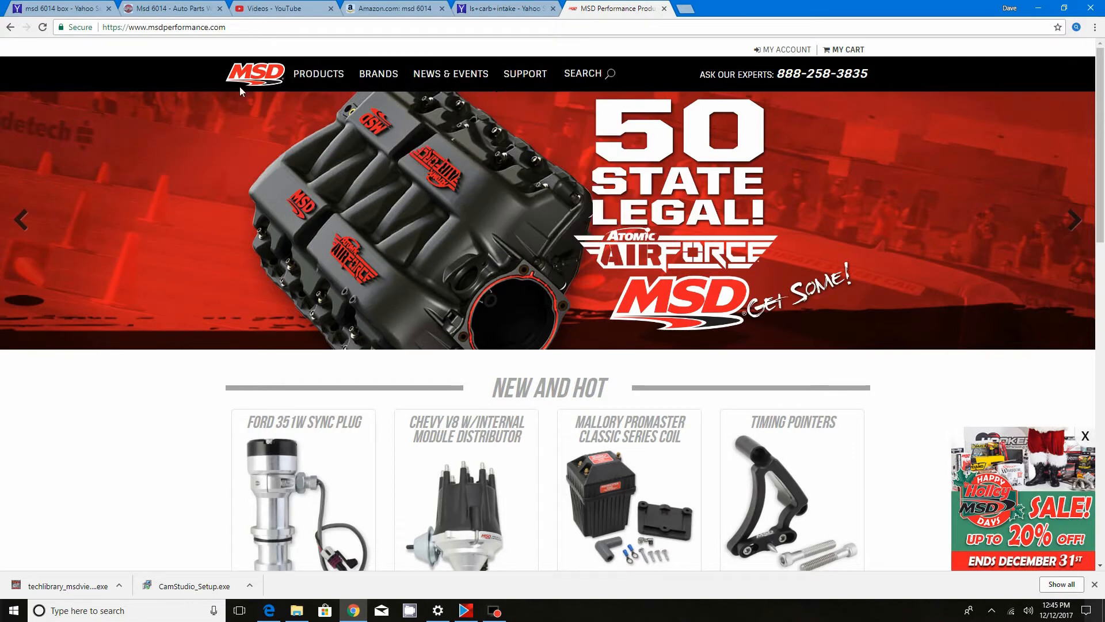
mouse_move(534, 79)
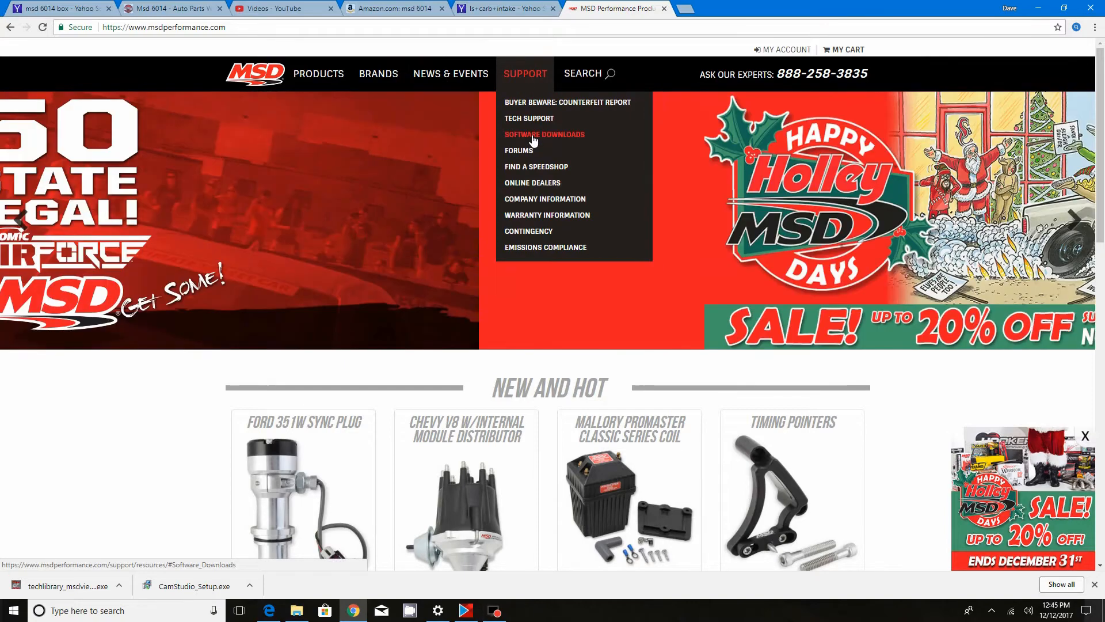
click(534, 136)
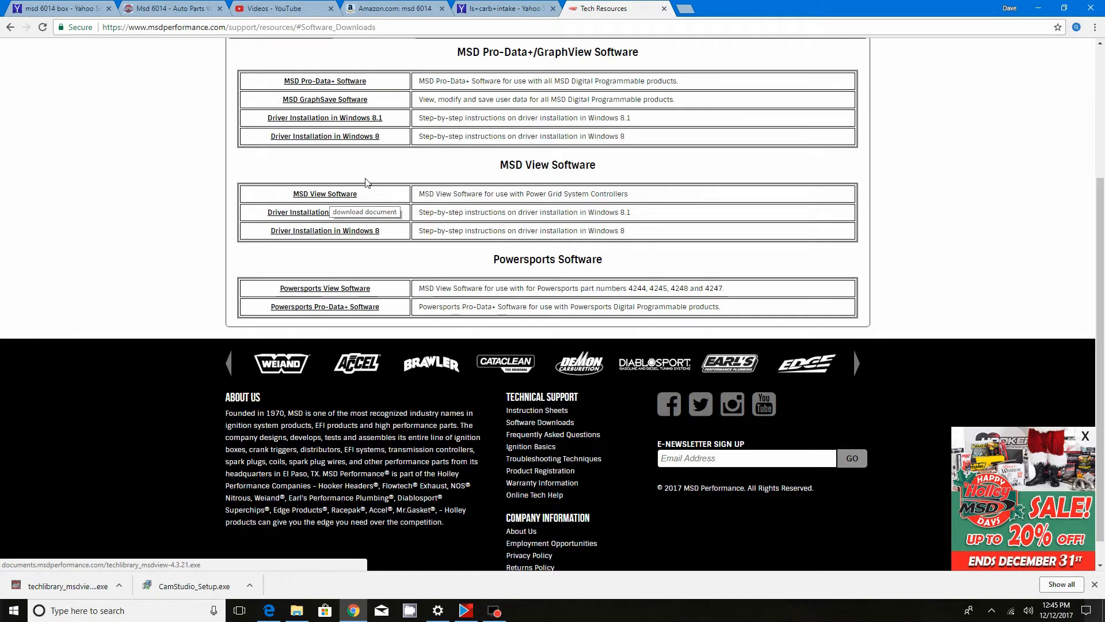
click(1039, 8)
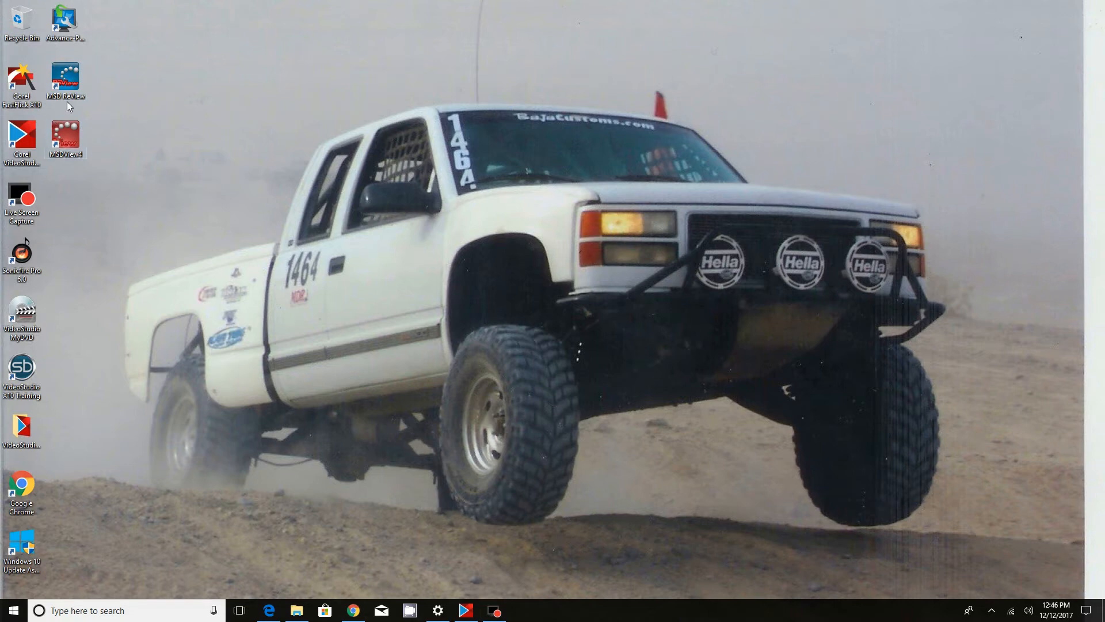
Launch MSDView from the desktop and open the 6014_sample file from the 6014 folder
double_click(73, 132)
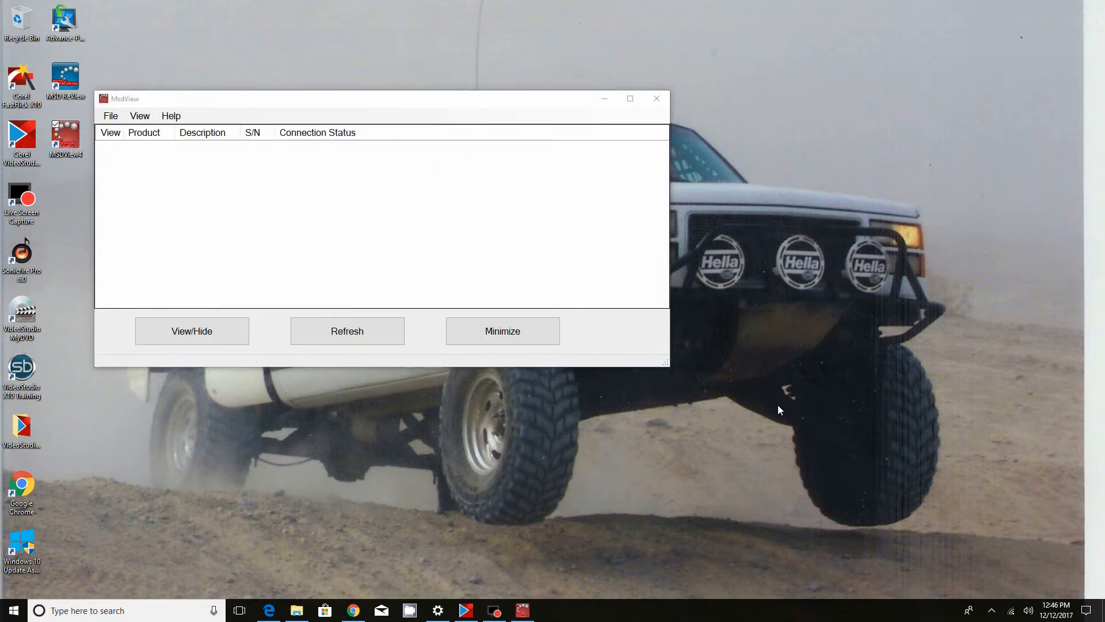
drag(242, 99, 333, 104)
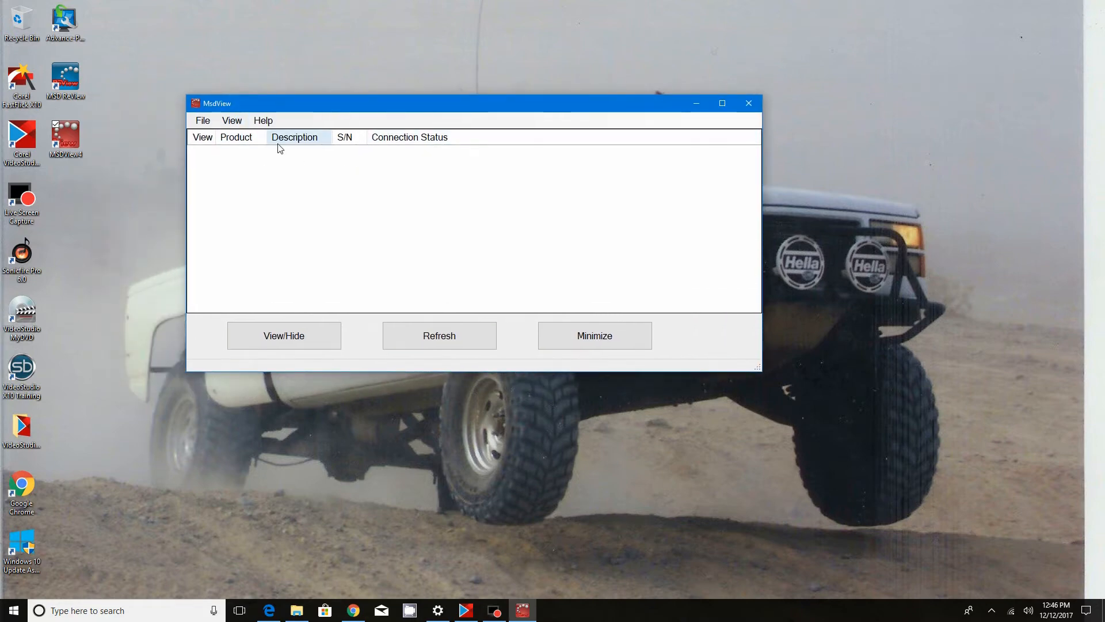
click(203, 121)
click(226, 136)
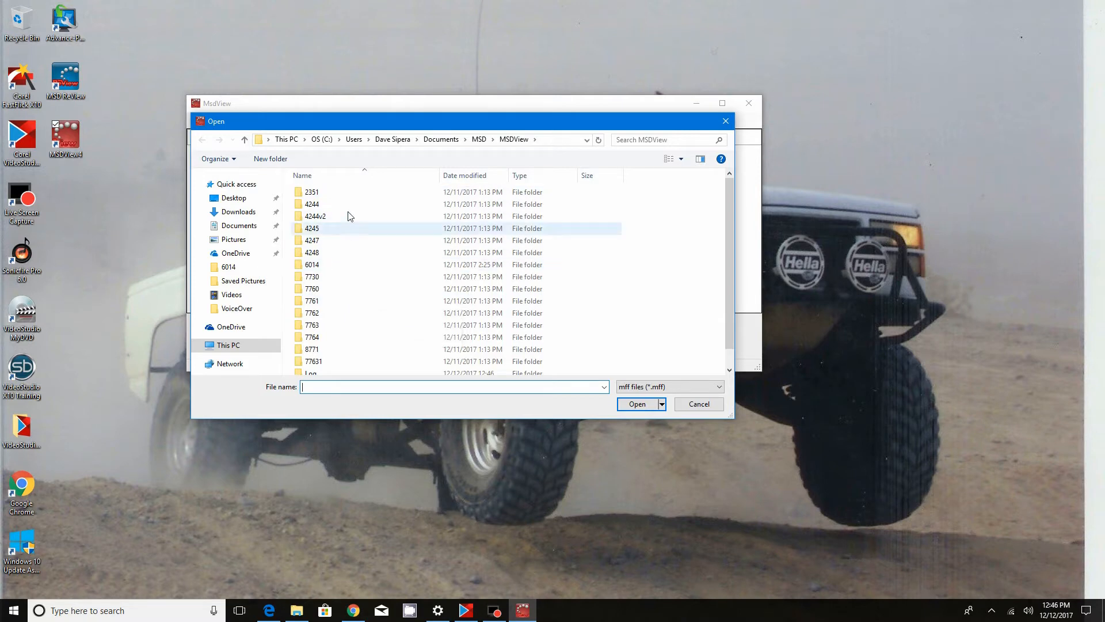
scroll(355, 360, down, 1)
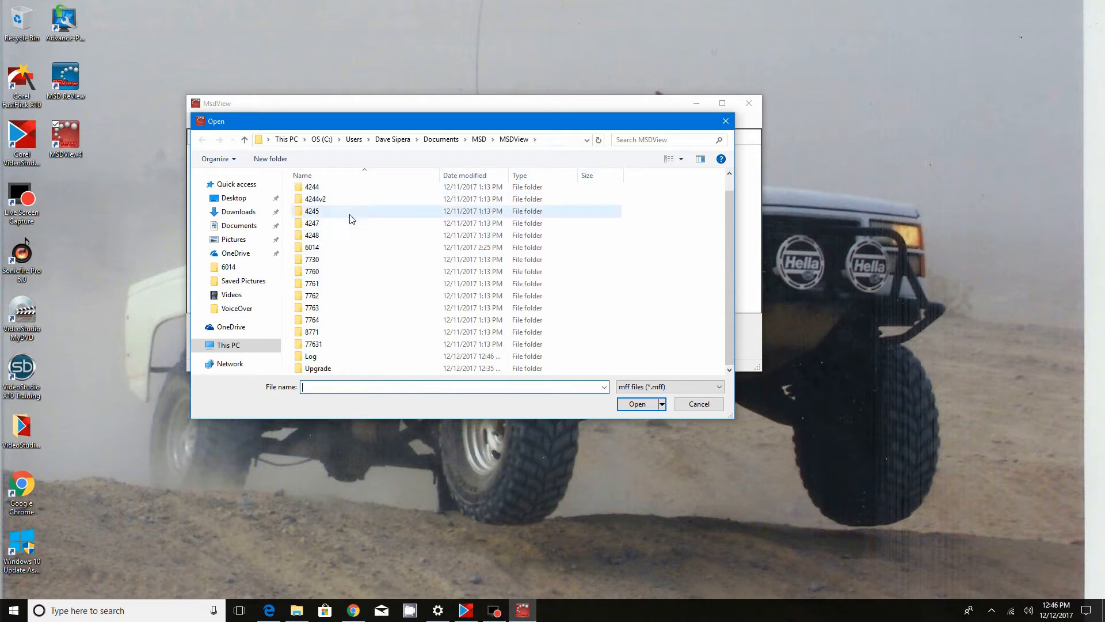
double_click(343, 252)
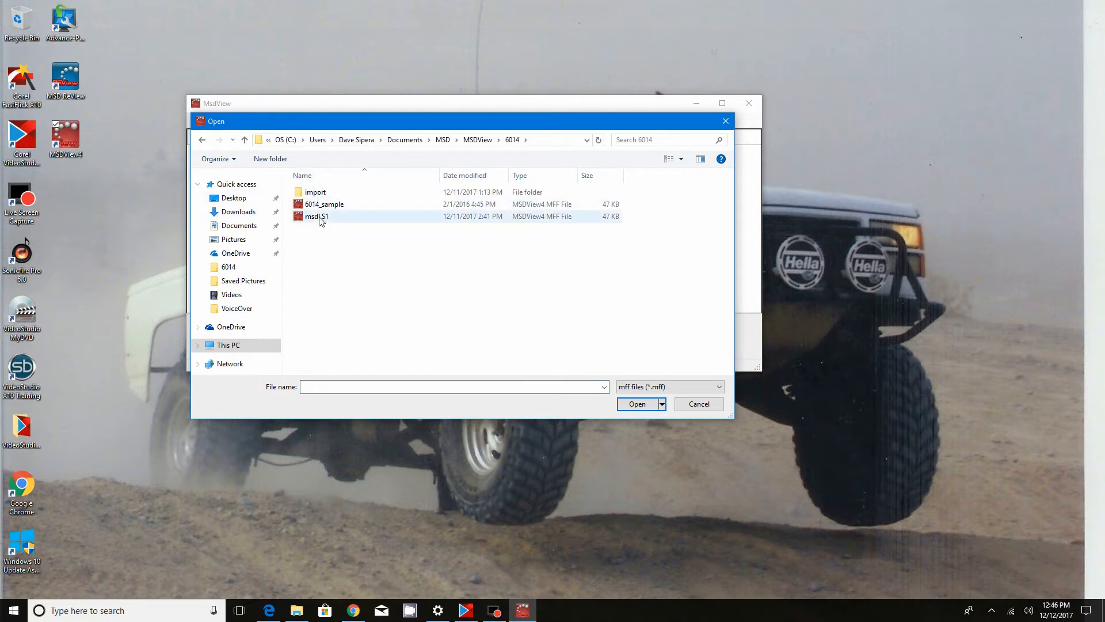
double_click(357, 209)
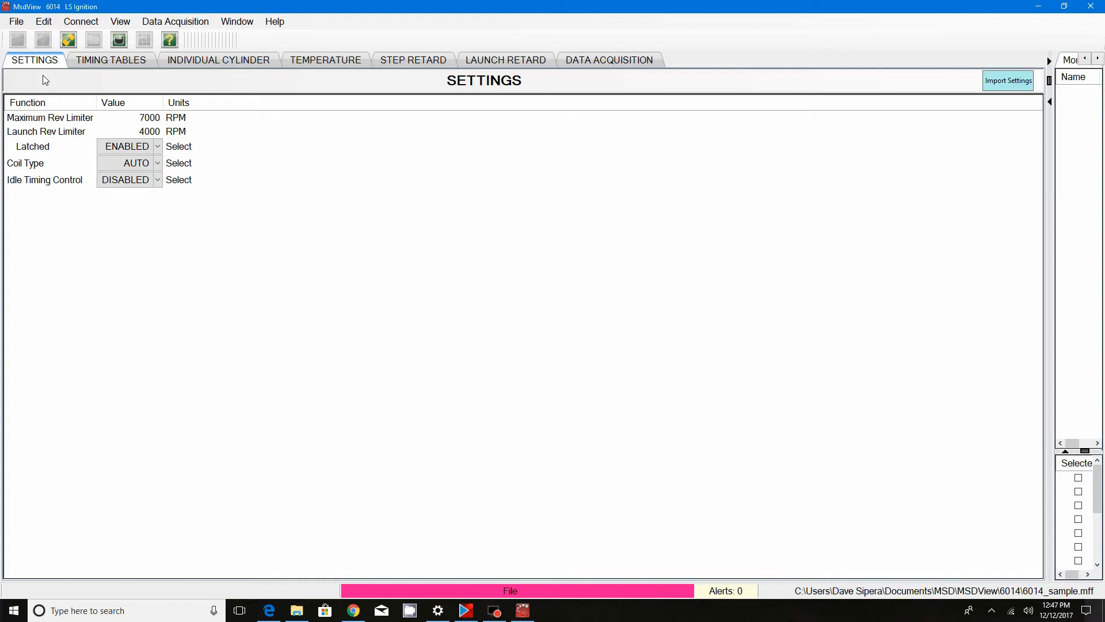
Set the Maximum Rev Limiter to 6500 RPM
mouse_move(56, 118)
click(150, 117)
click(149, 117)
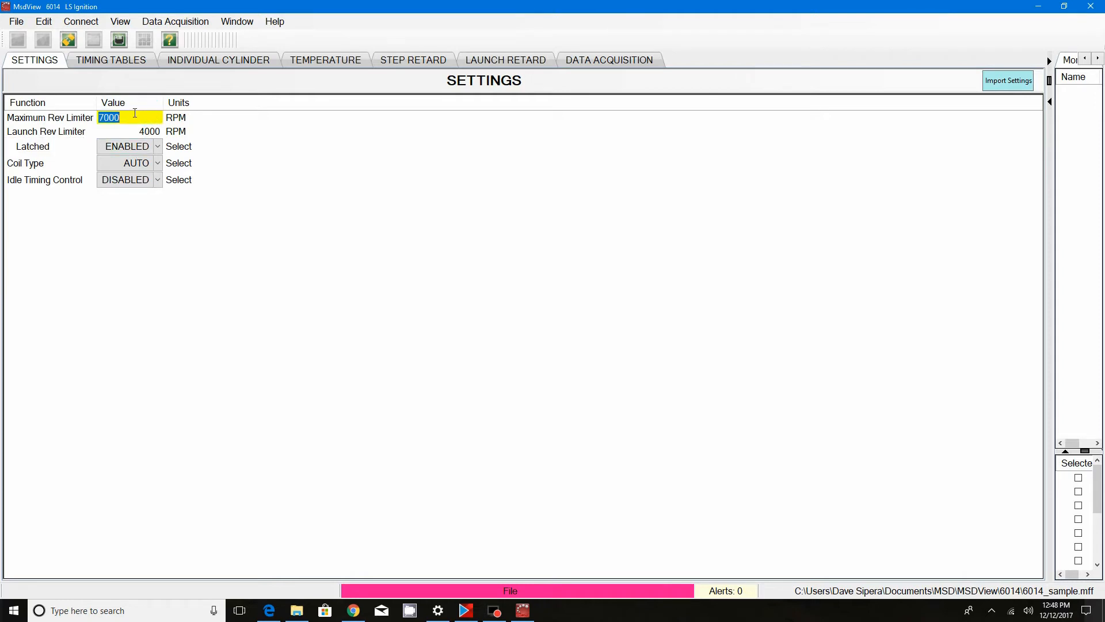
key(BackSpace)
text(6500)
key(Return)
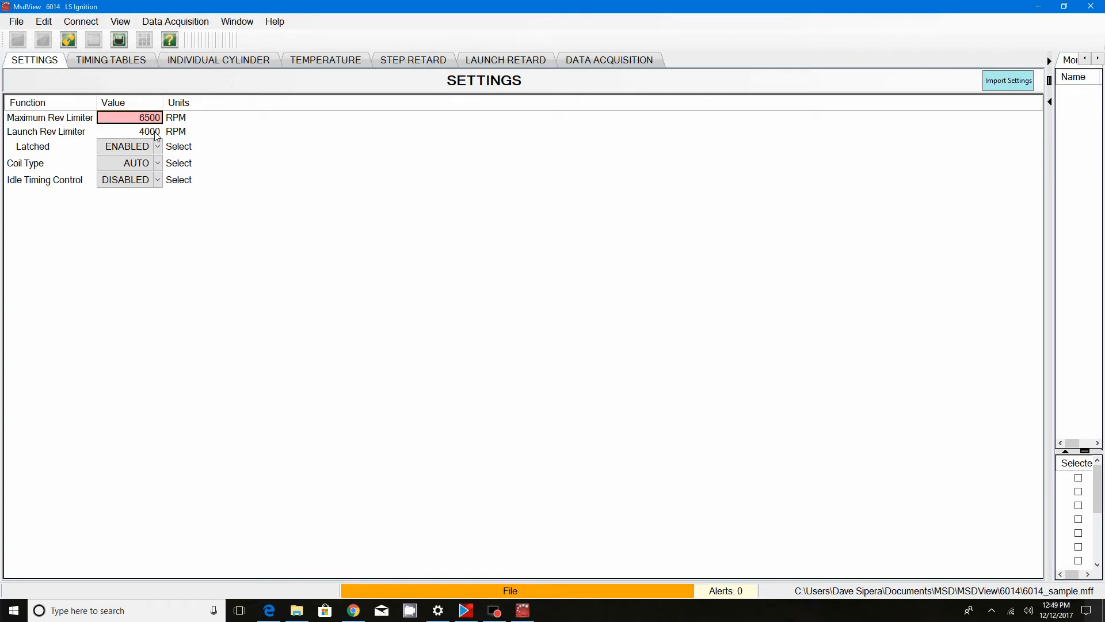
Set the Launch Rev Limiter to 4500 RPM
click(154, 133)
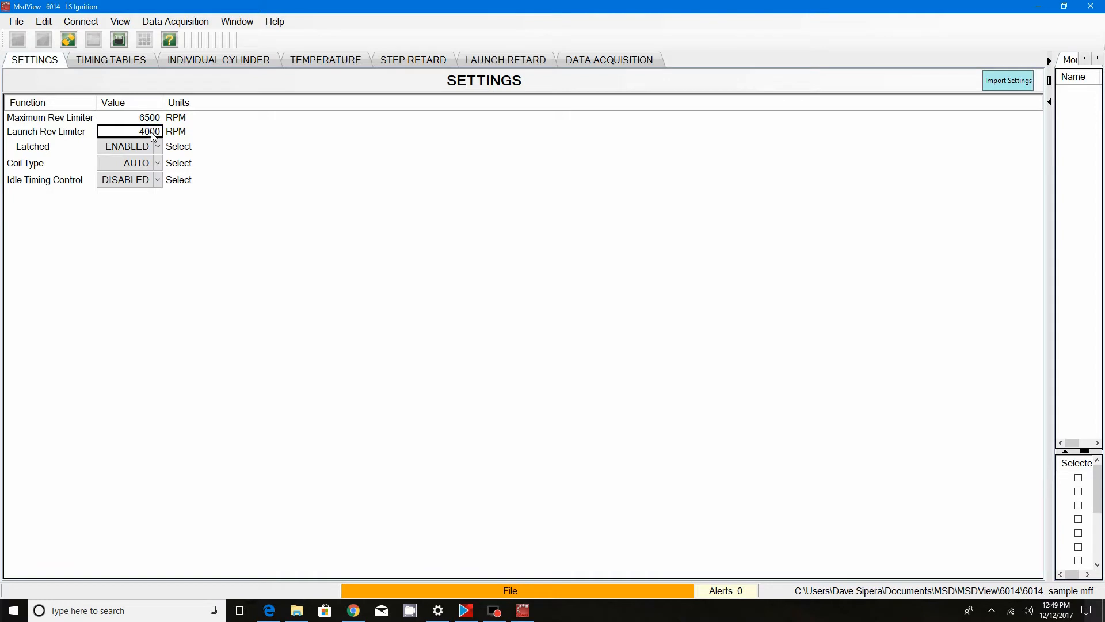
click(154, 134)
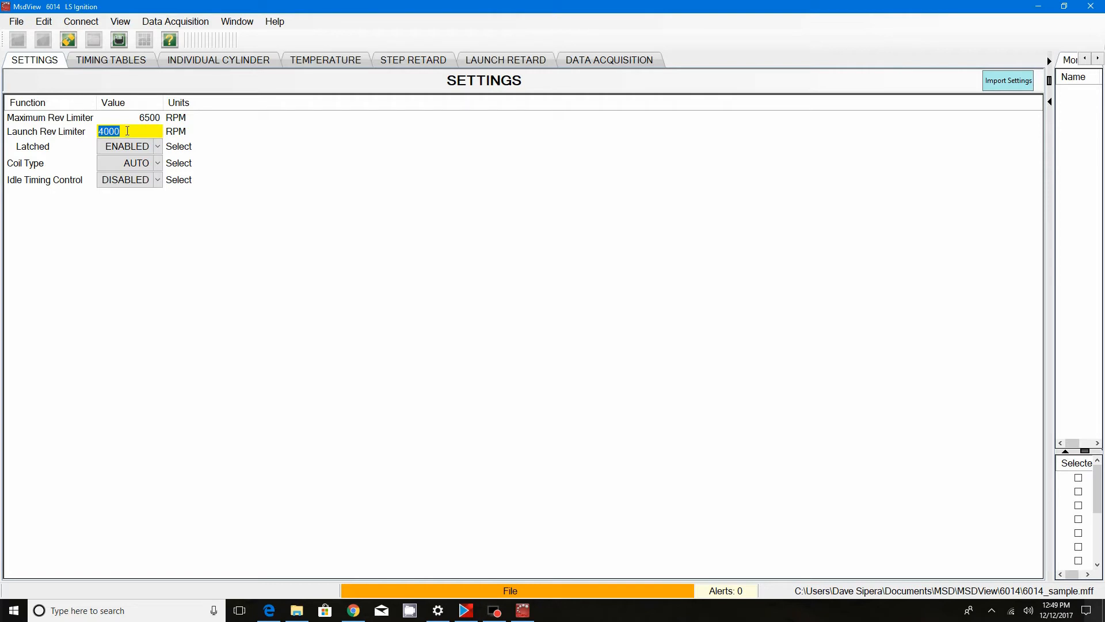
click(124, 131)
key(BackSpace)
key(BackSpace)
key(BackSpace)
key(BackSpace)
text(4500)
key(Return)
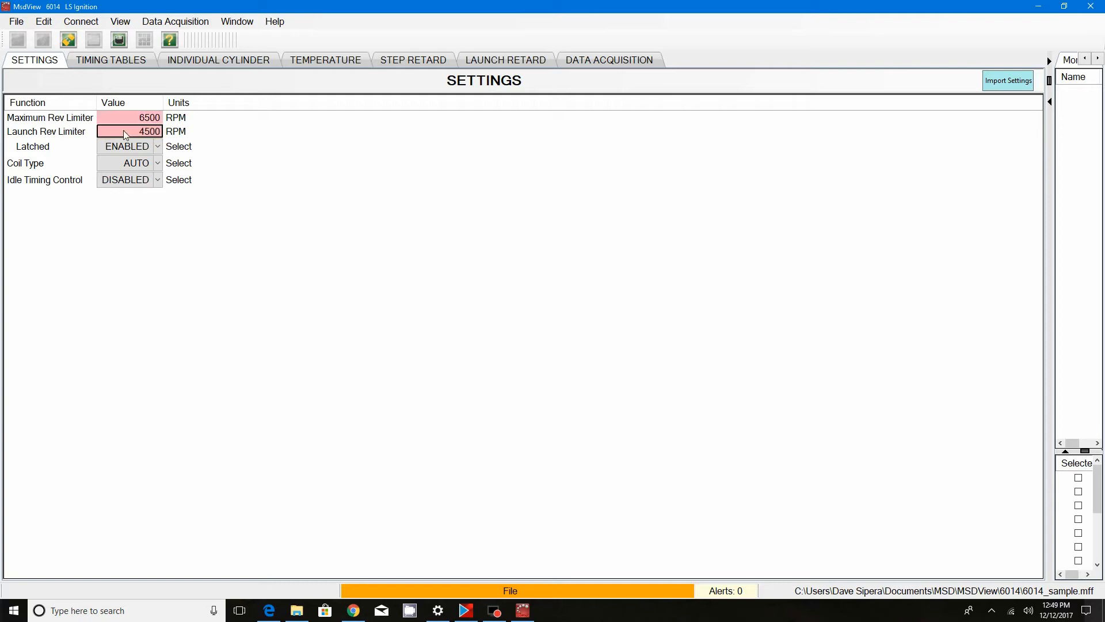
Review the available Coil Type options and select AUTO
mouse_move(58, 160)
mouse_move(67, 161)
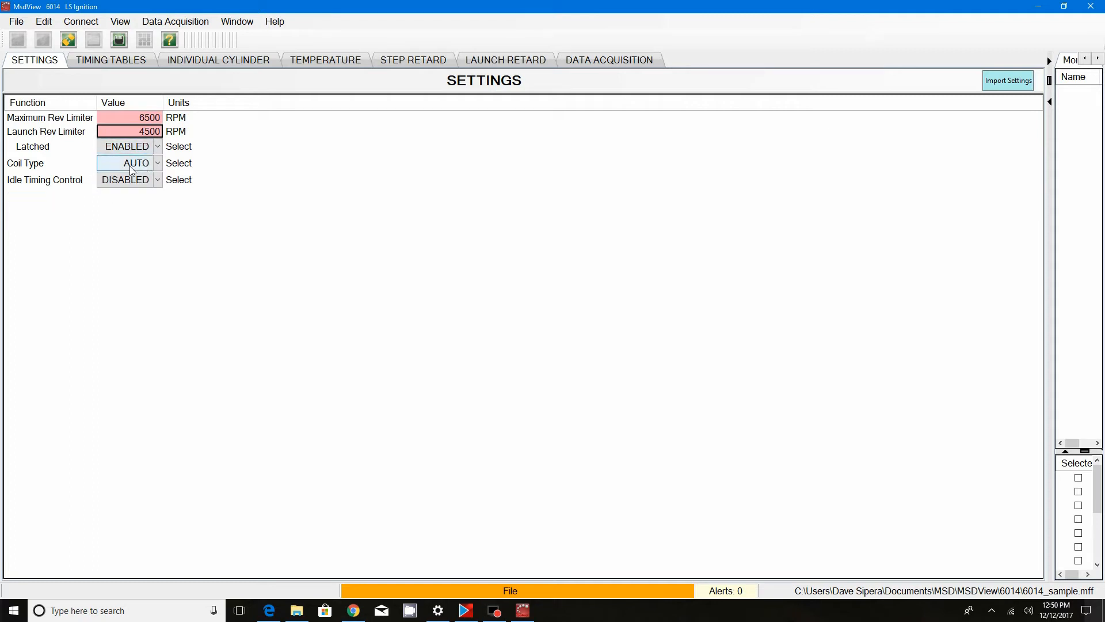
mouse_move(112, 181)
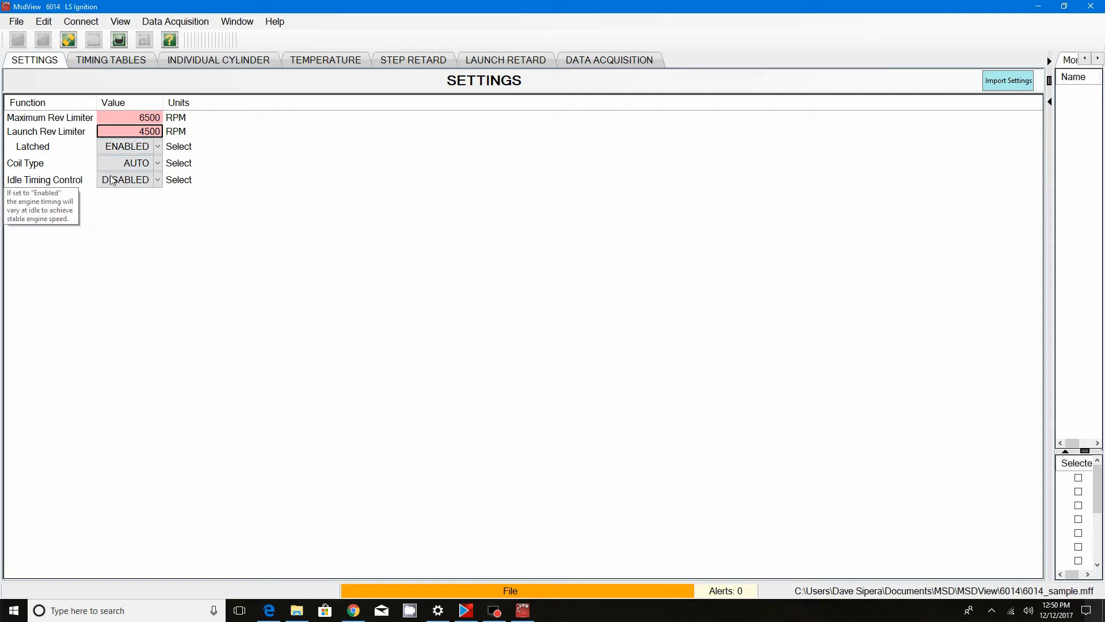
click(158, 167)
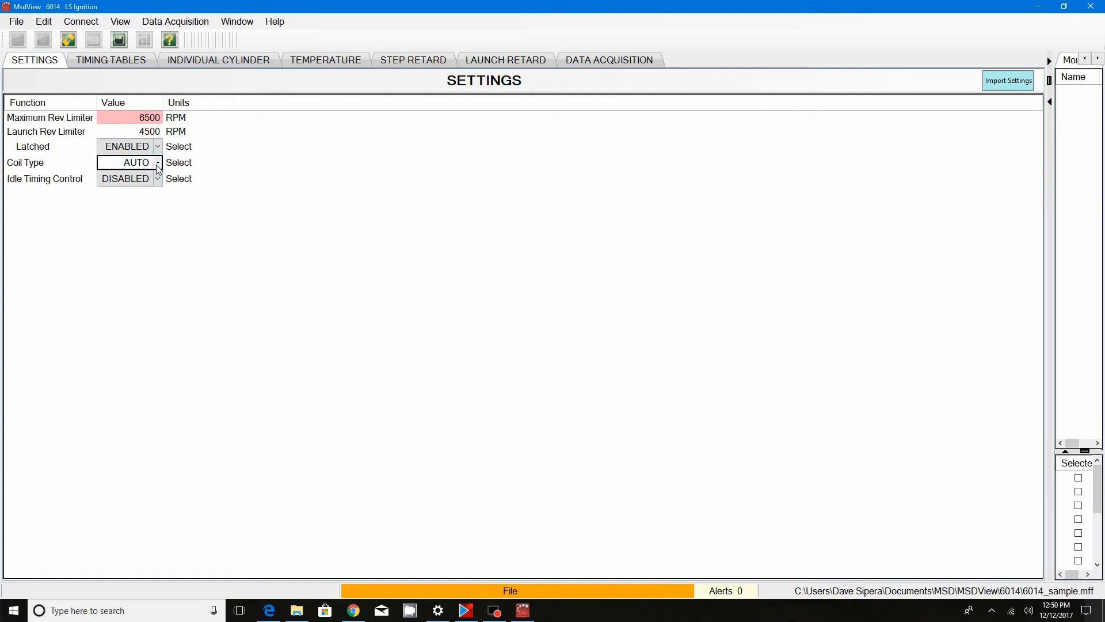
click(157, 164)
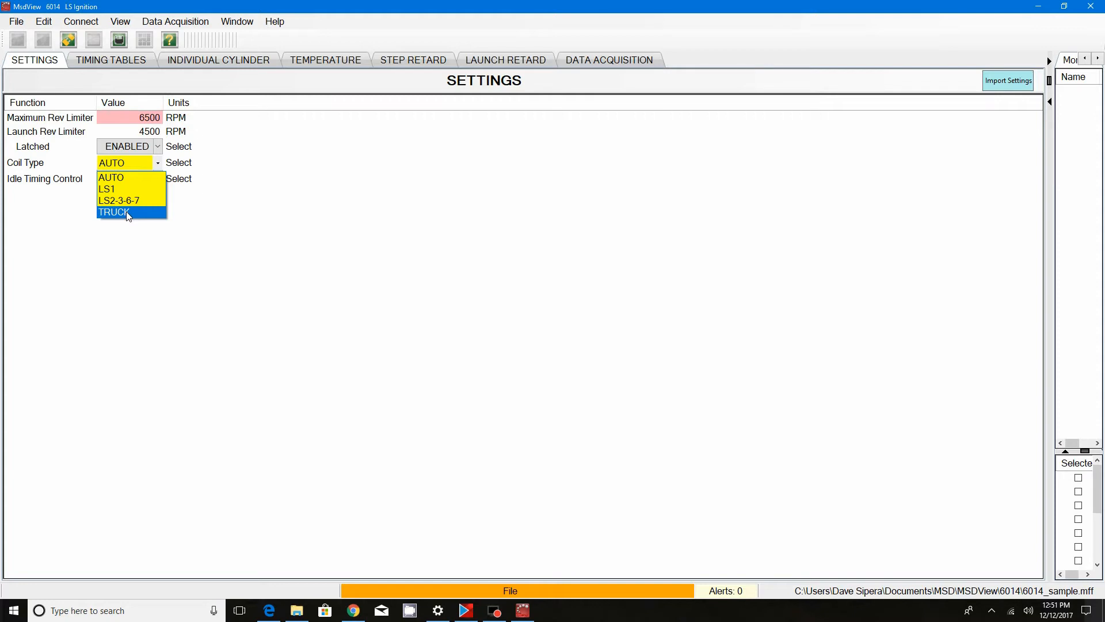
click(138, 177)
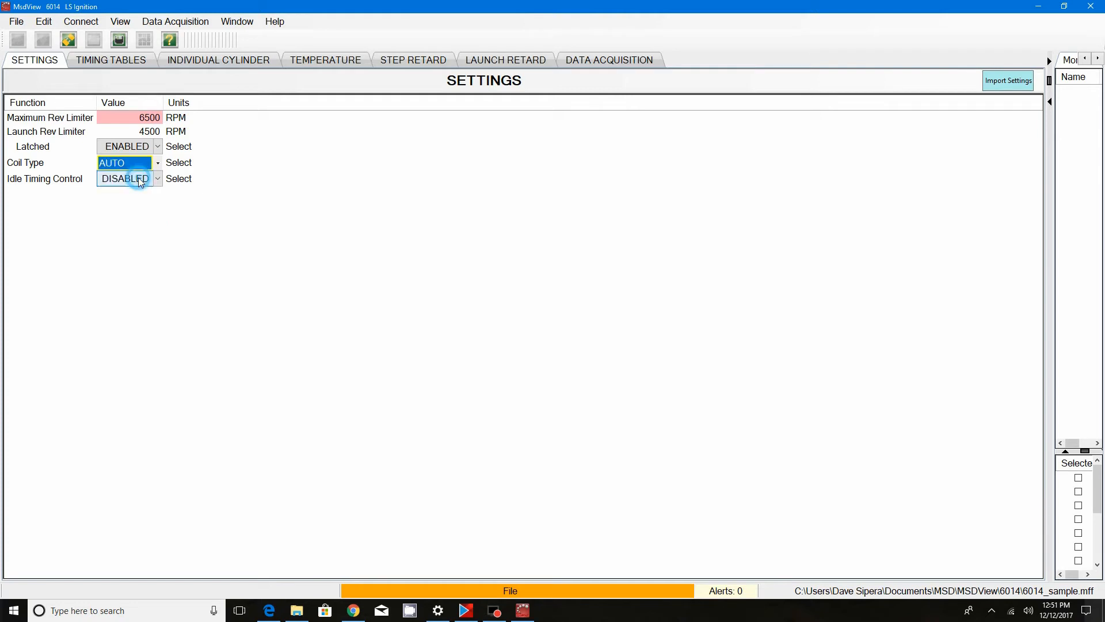
mouse_move(24, 191)
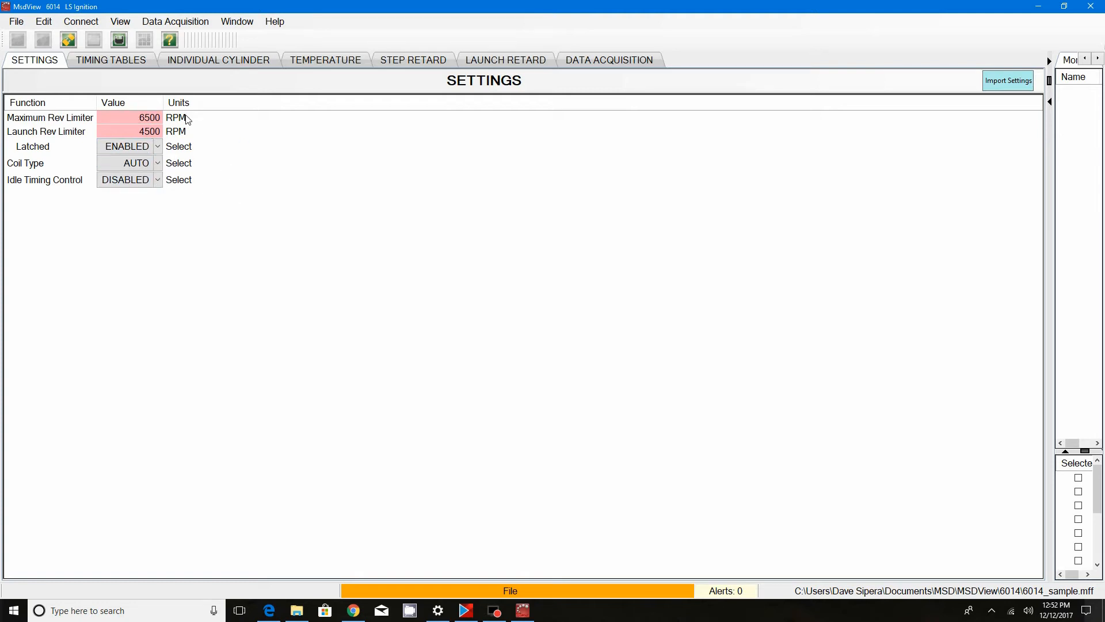
Save the configuration as a new mff file named msdviewLS 5.31 in the 6014 folder
click(19, 23)
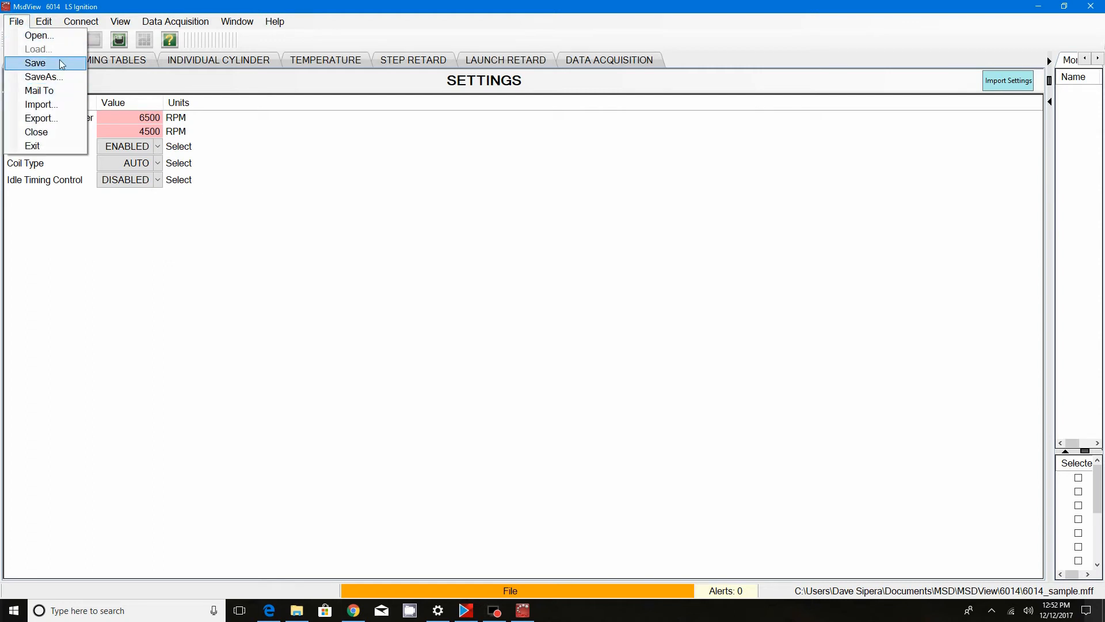
click(60, 76)
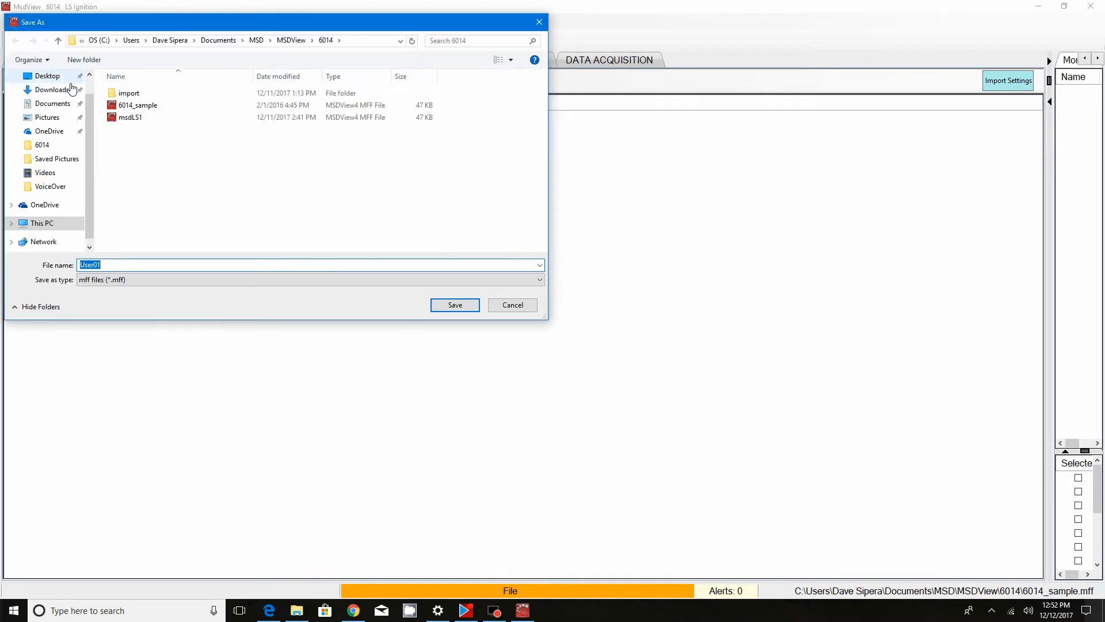
click(112, 265)
key(BackSpace)
key(BackSpace)
key(BackSpace)
key(BackSpace)
key(BackSpace)
text(msd)
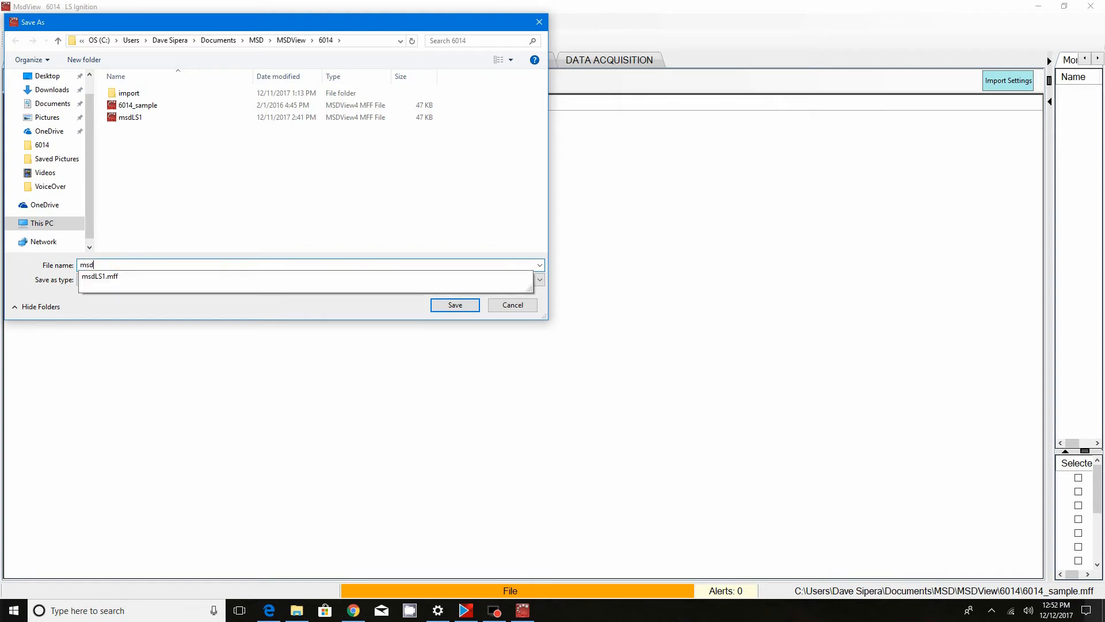
text(v)
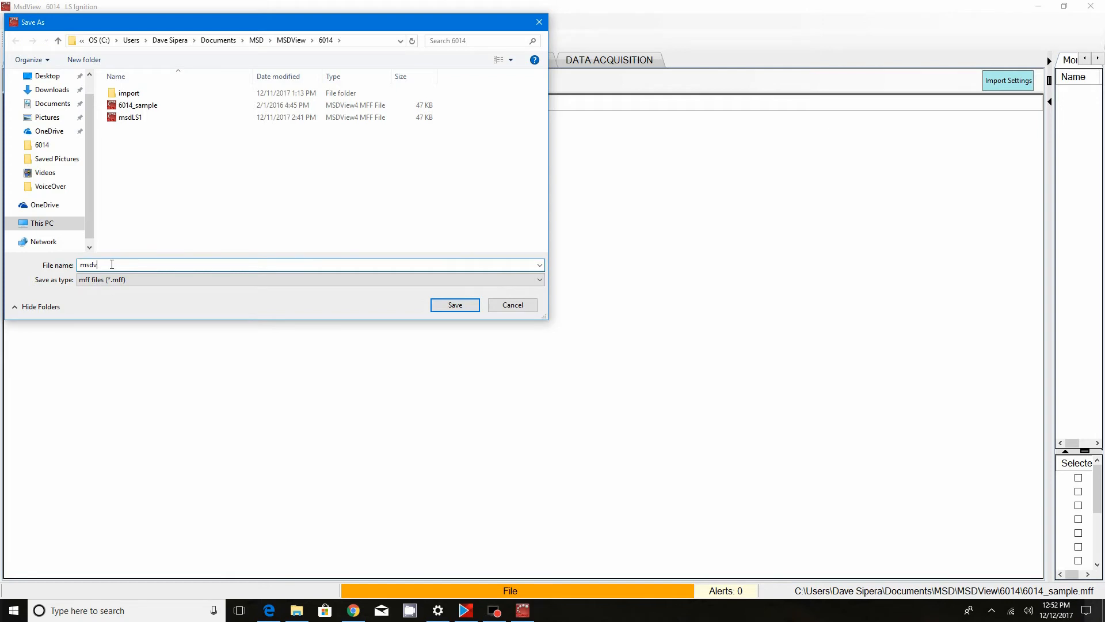
text(iew)
text(LS 5.31)
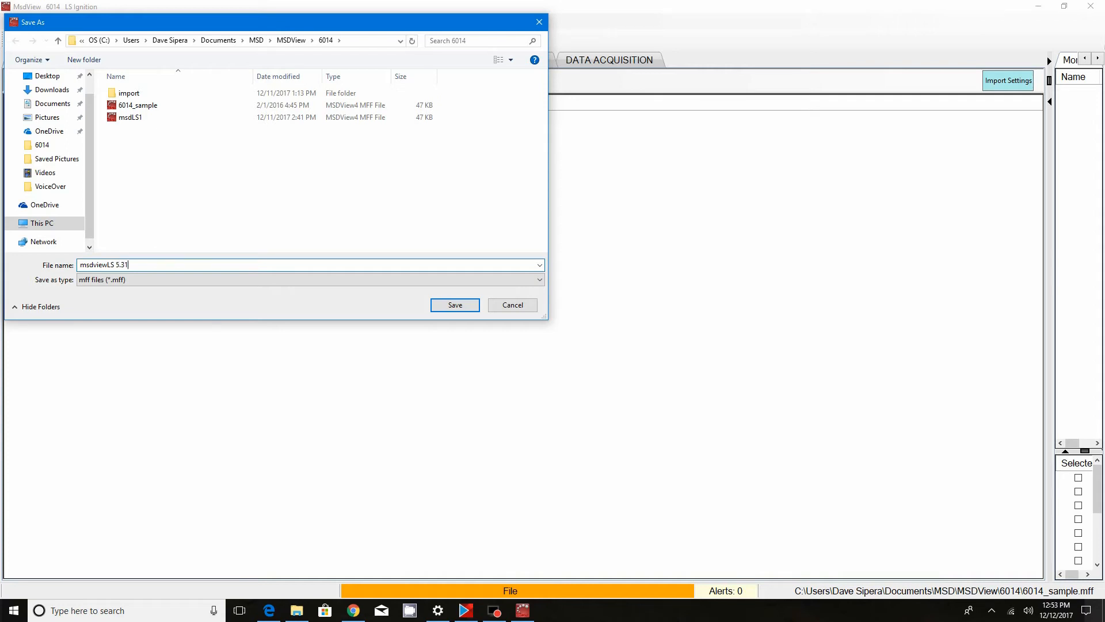
click(454, 307)
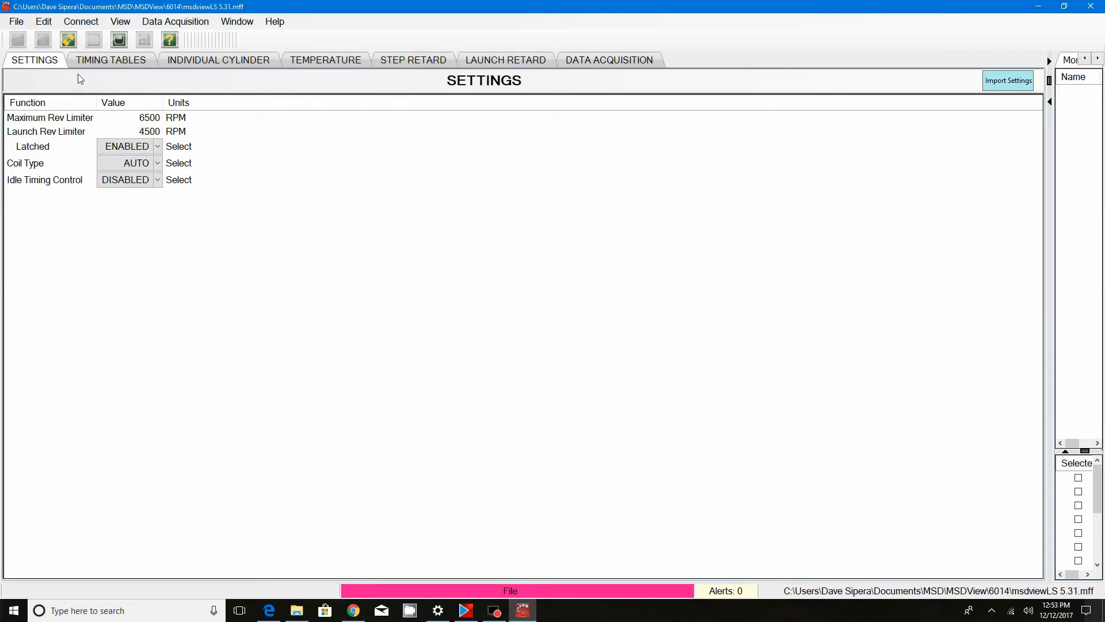
Check the 6014 folder for the saved msdviewLS 5.31 file without opening it
click(17, 21)
click(25, 35)
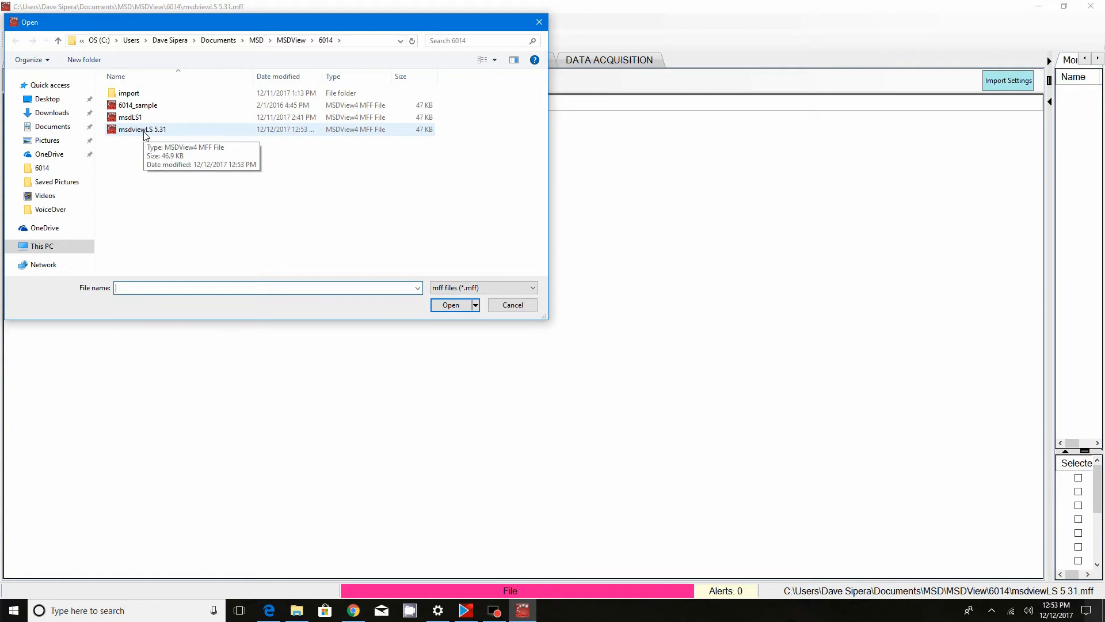
click(540, 22)
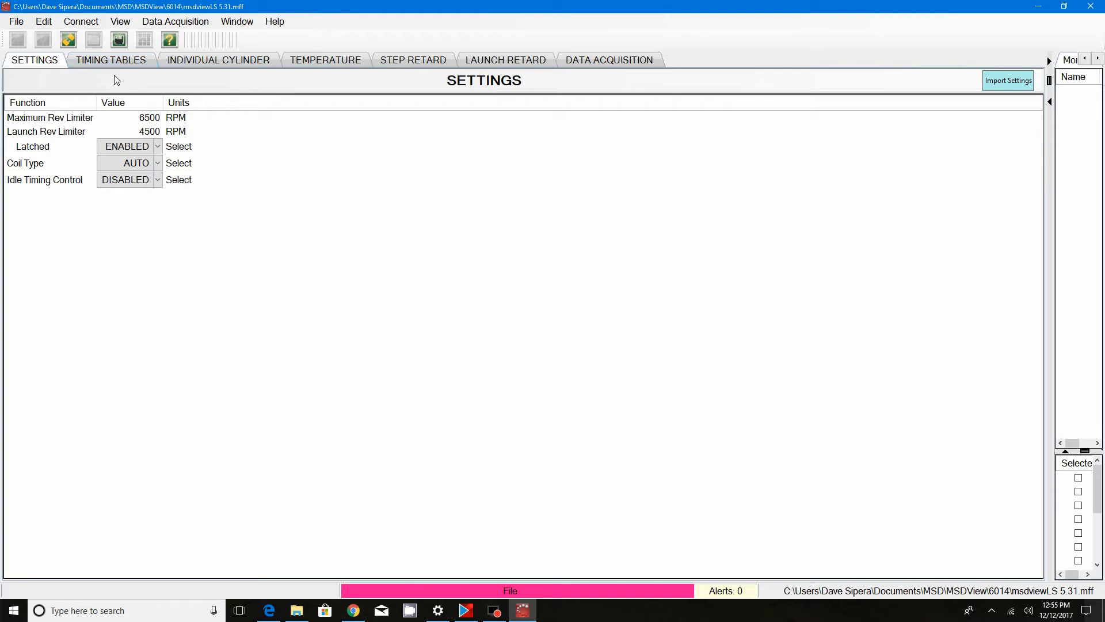
Inspect the Custom 2 timing table and the editing options for its 5000–6500 RPM cells at 105 and 80 kPa
click(108, 61)
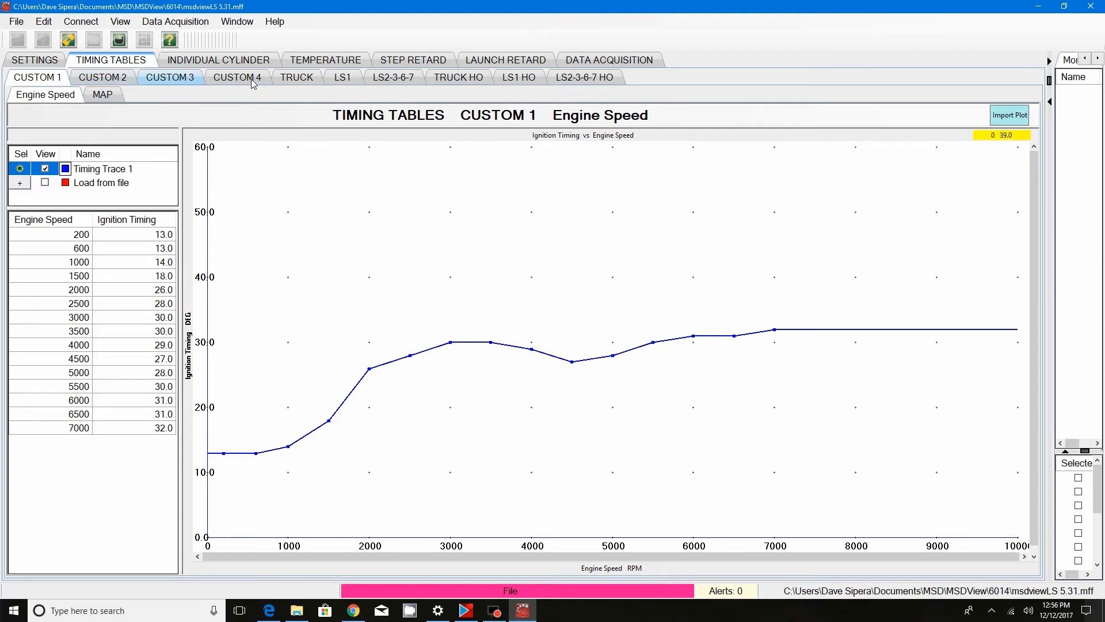
click(122, 79)
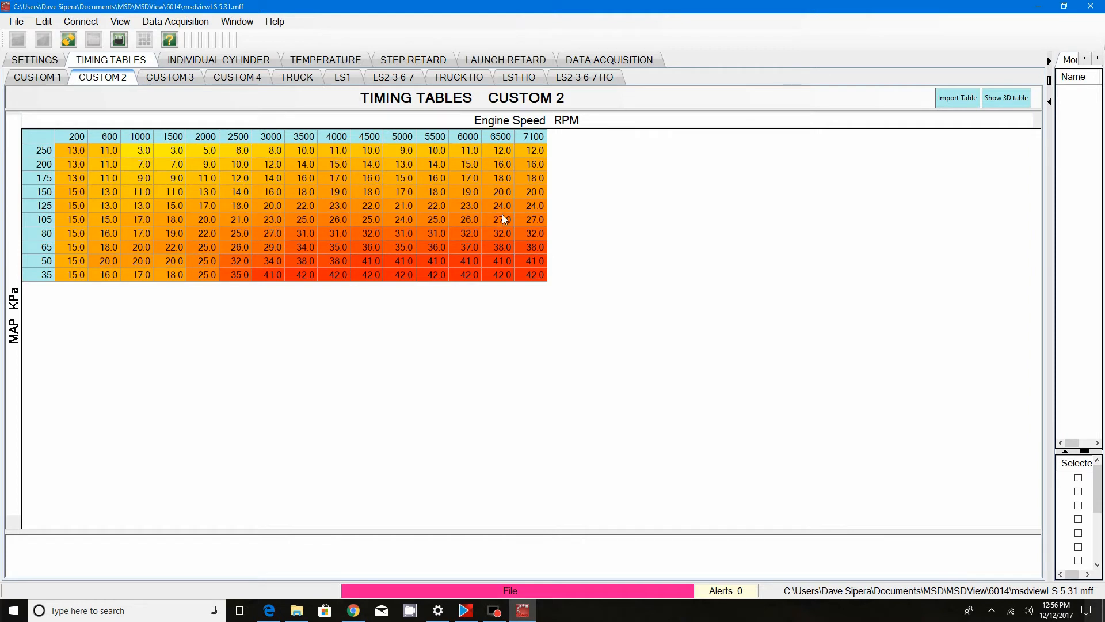
drag(502, 218, 400, 228)
right_click(470, 220)
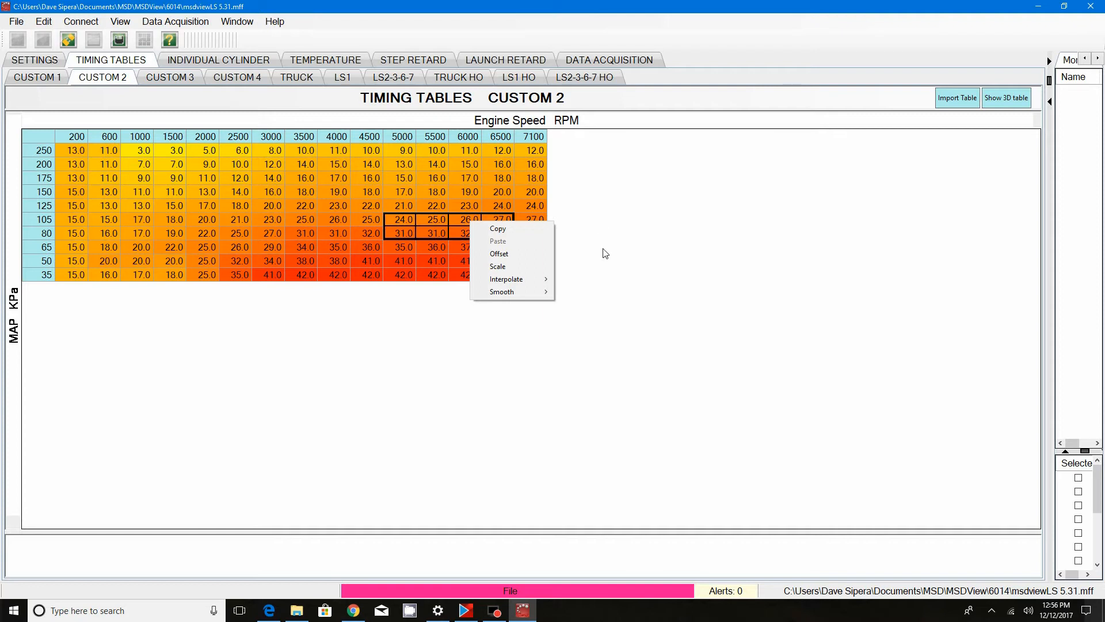
click(578, 238)
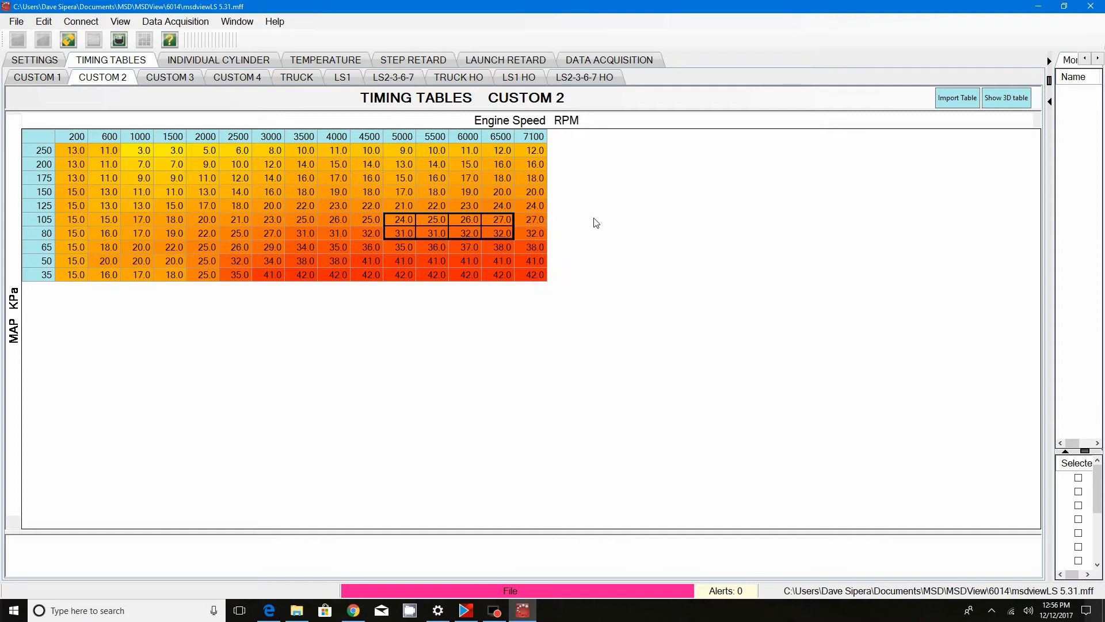
Display the Custom 2 timing table as a 3D surface and rotate it to inspect its shape
click(1013, 100)
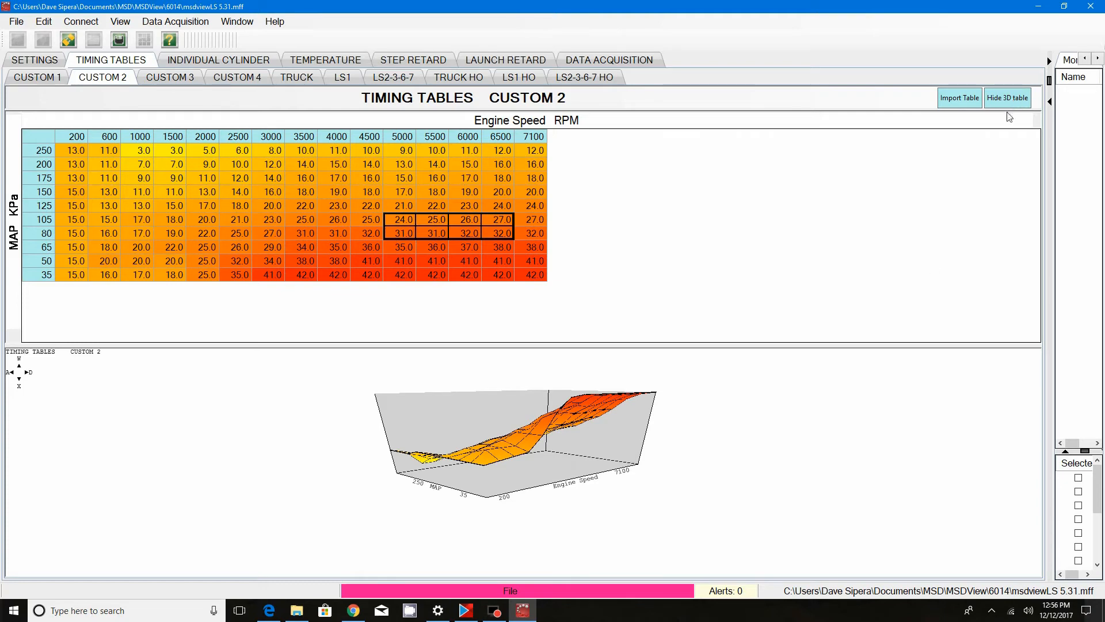
drag(494, 428, 572, 530)
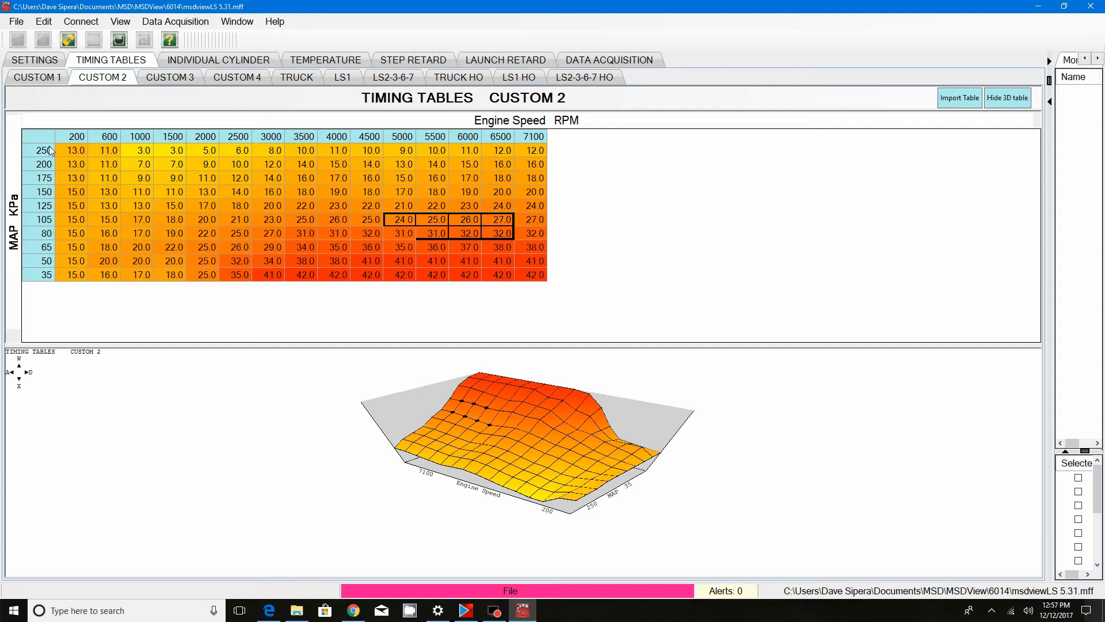
Check the rev limiter values in the Settings and return to the Custom 1 engine speed timing curve
click(34, 80)
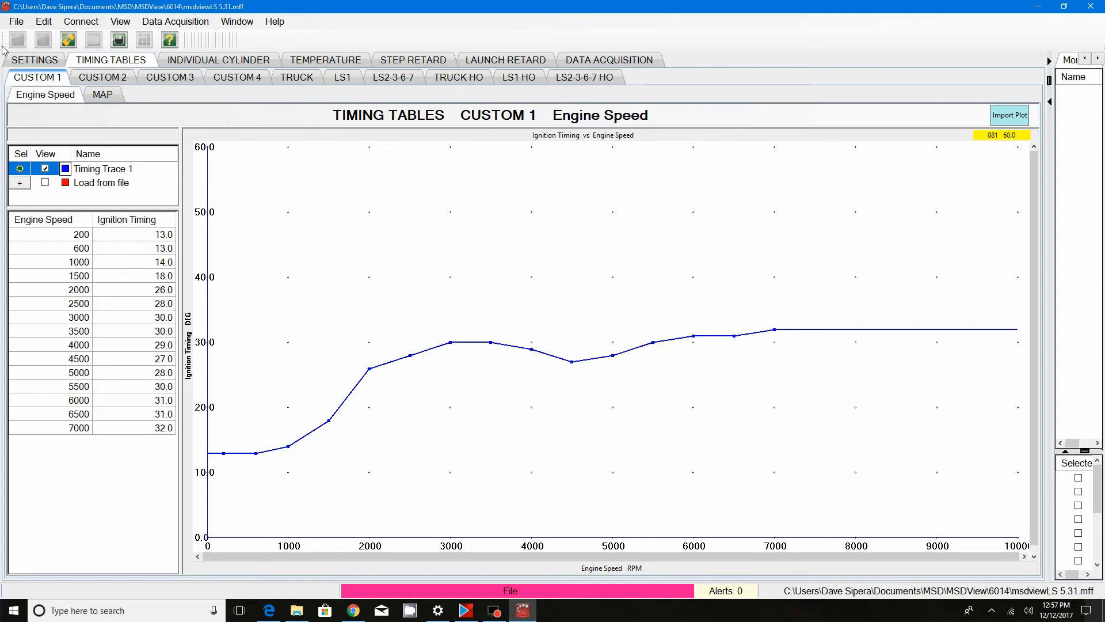
click(27, 63)
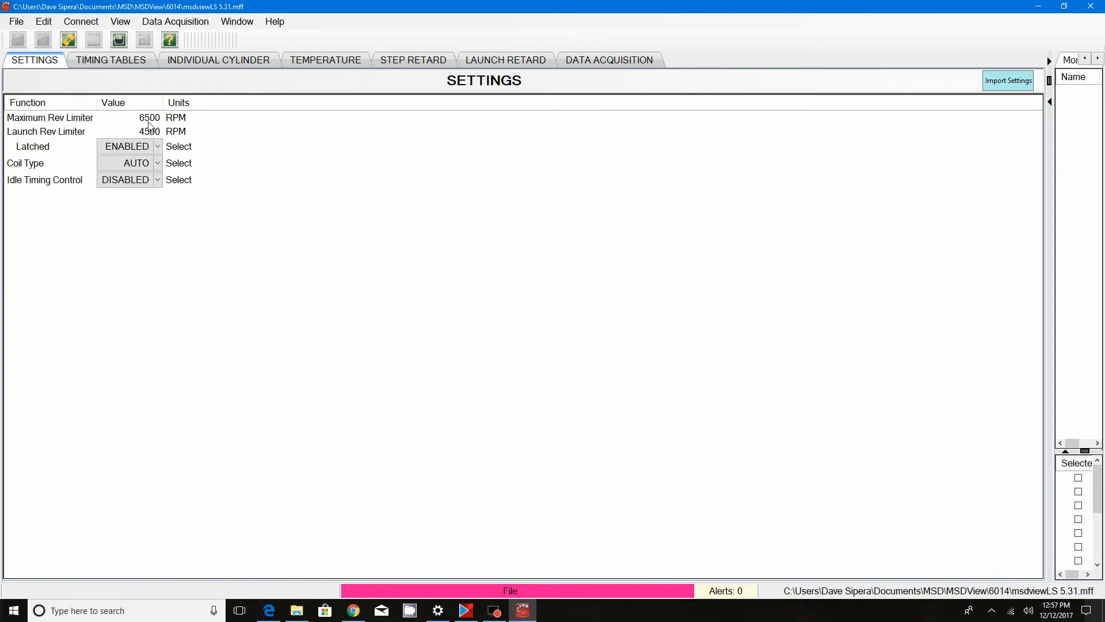
click(111, 61)
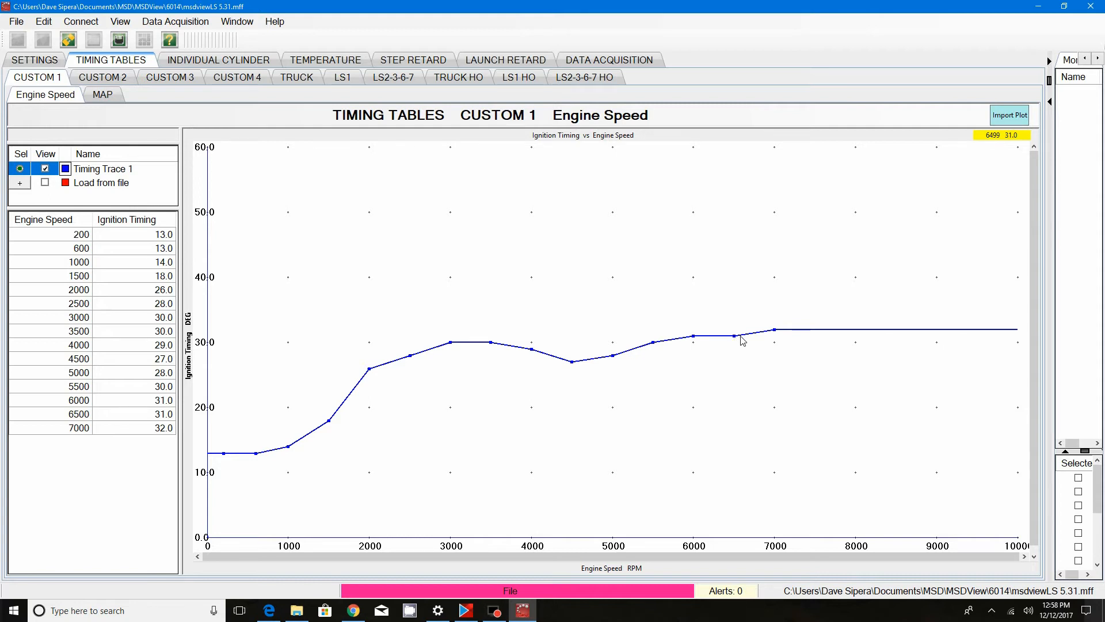
Delete the 7000 RPM and 6000 RPM dots from the Custom 1 engine speed timing trace
click(775, 331)
right_click(775, 331)
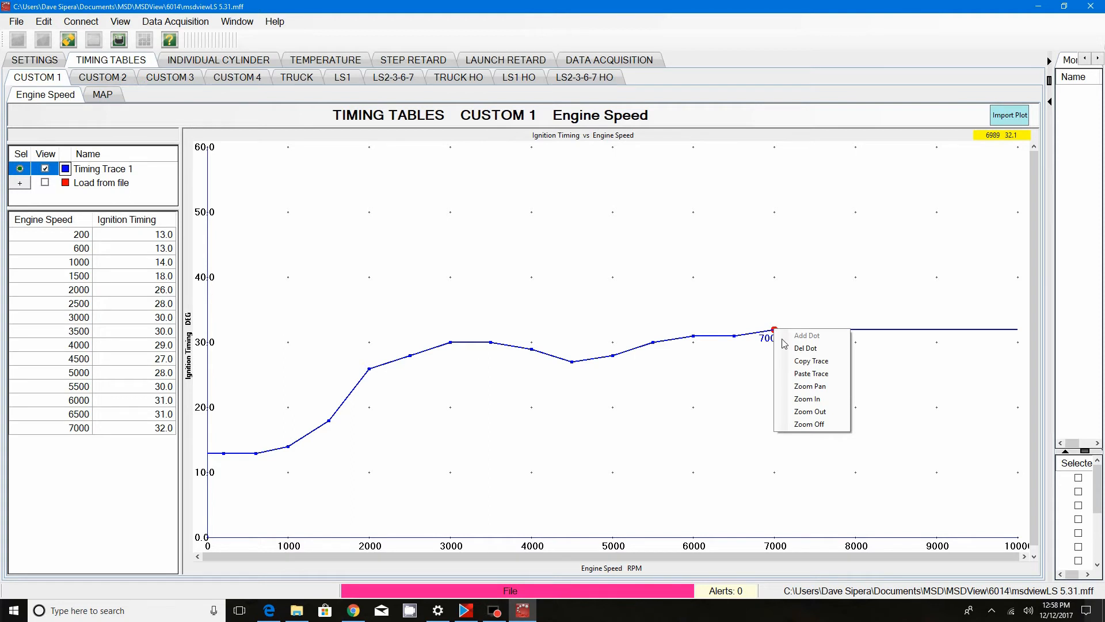
click(832, 348)
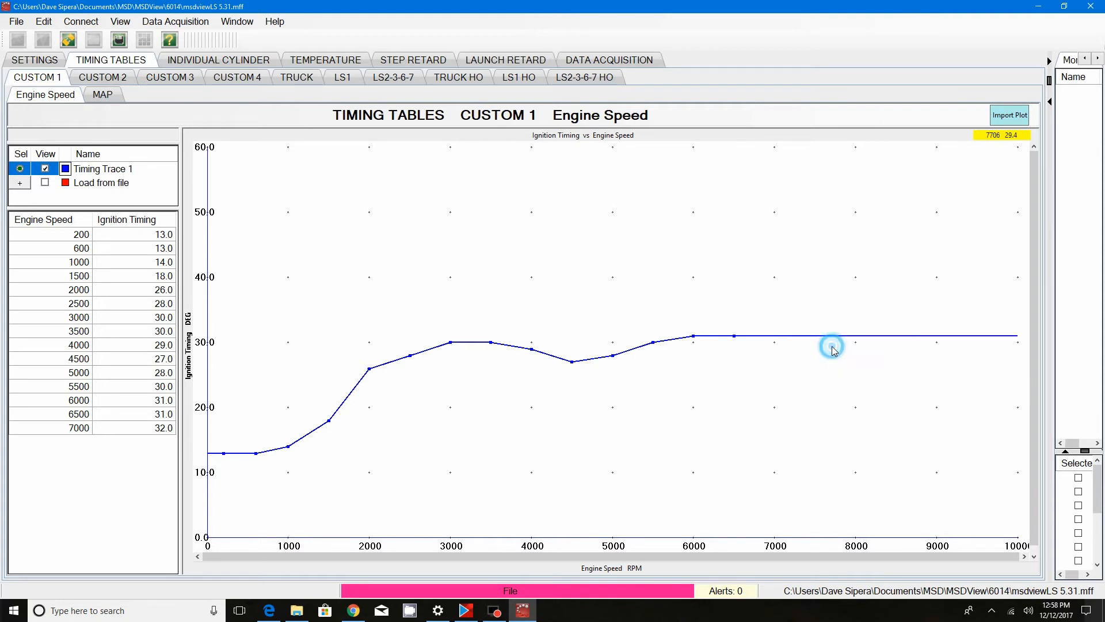
right_click(693, 336)
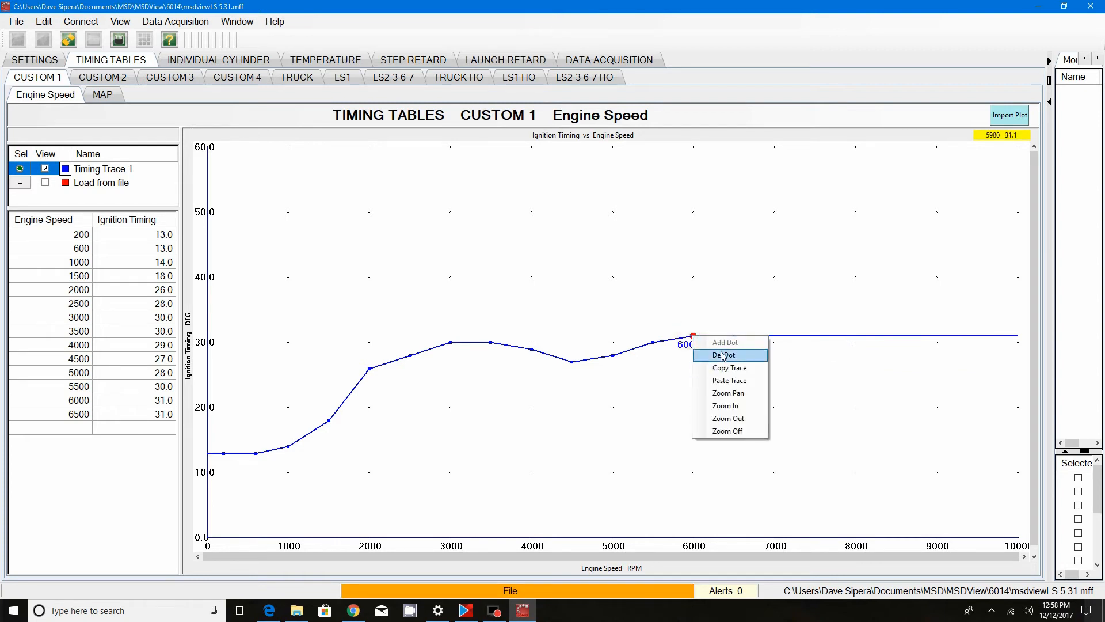
click(723, 355)
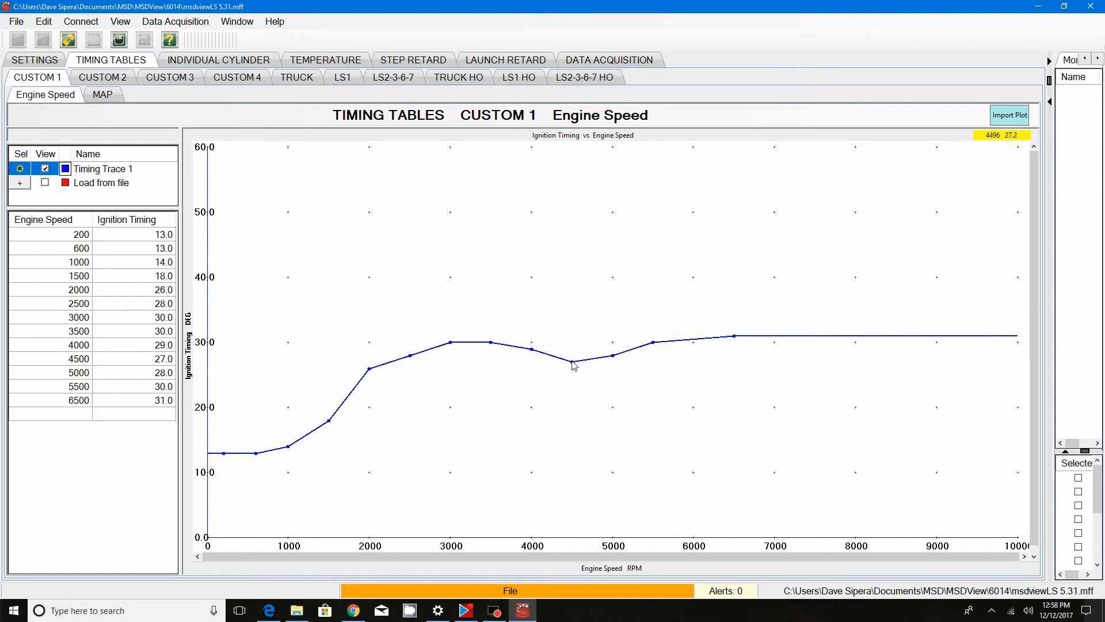
Move the 4500 RPM dot to about 4709 RPM and 29.6 degrees, and delete the 5000 RPM dot
mouse_move(574, 363)
mouse_down()
mouse_move(574, 334)
mouse_move(573, 358)
mouse_up()
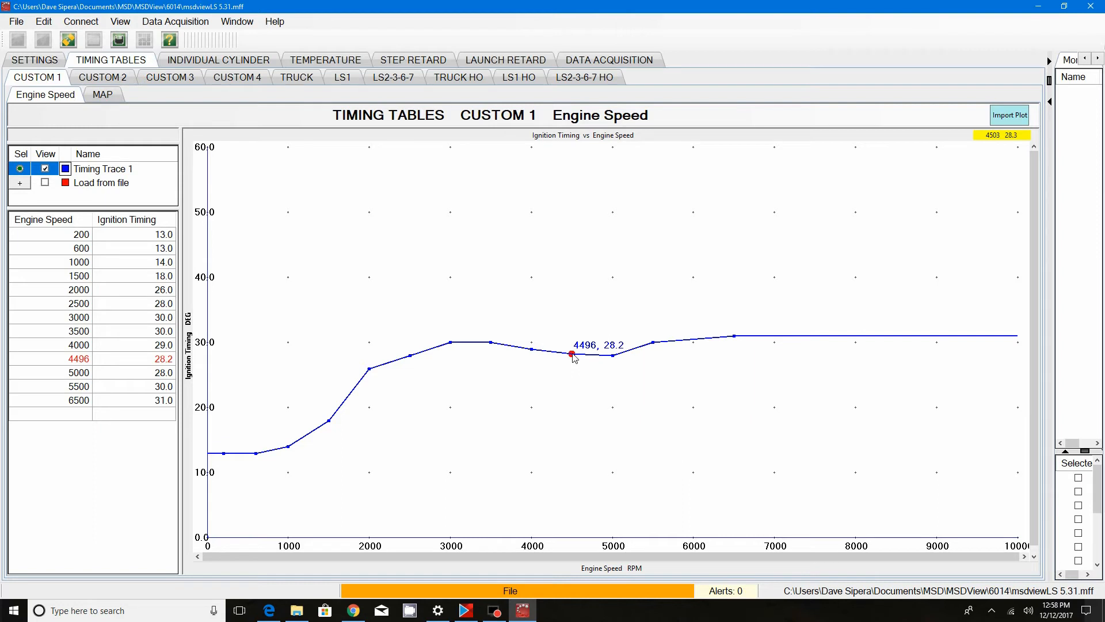
mouse_move(574, 358)
mouse_down()
mouse_move(575, 329)
mouse_move(575, 398)
mouse_move(580, 355)
mouse_move(579, 376)
mouse_up()
mouse_move(578, 375)
mouse_down()
mouse_move(554, 373)
mouse_move(600, 380)
mouse_move(542, 384)
mouse_move(592, 379)
mouse_up()
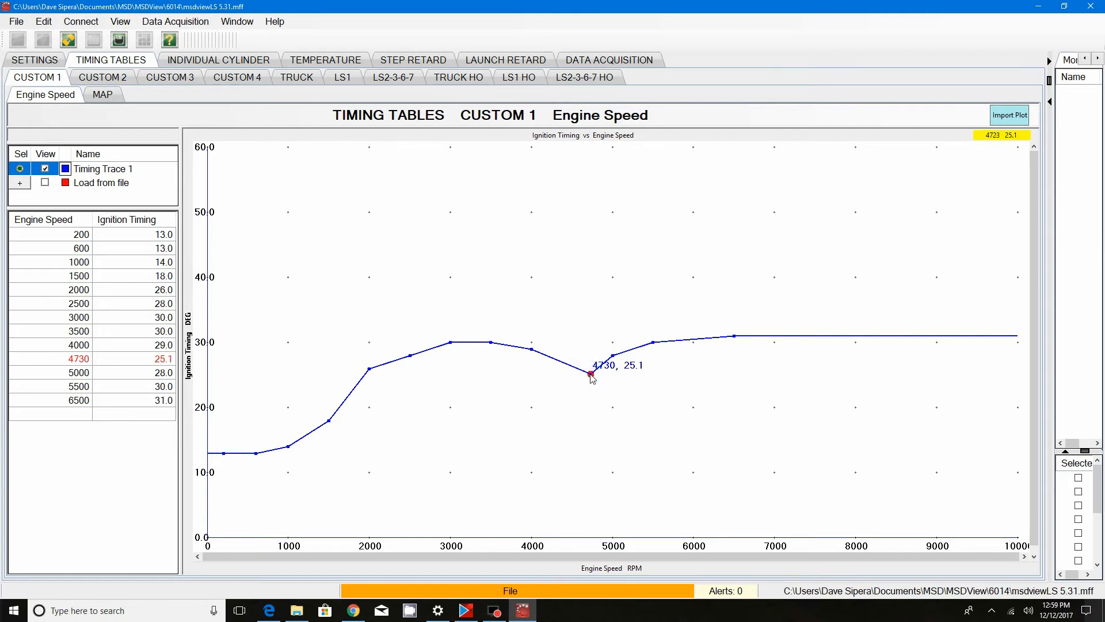
drag(591, 376, 590, 346)
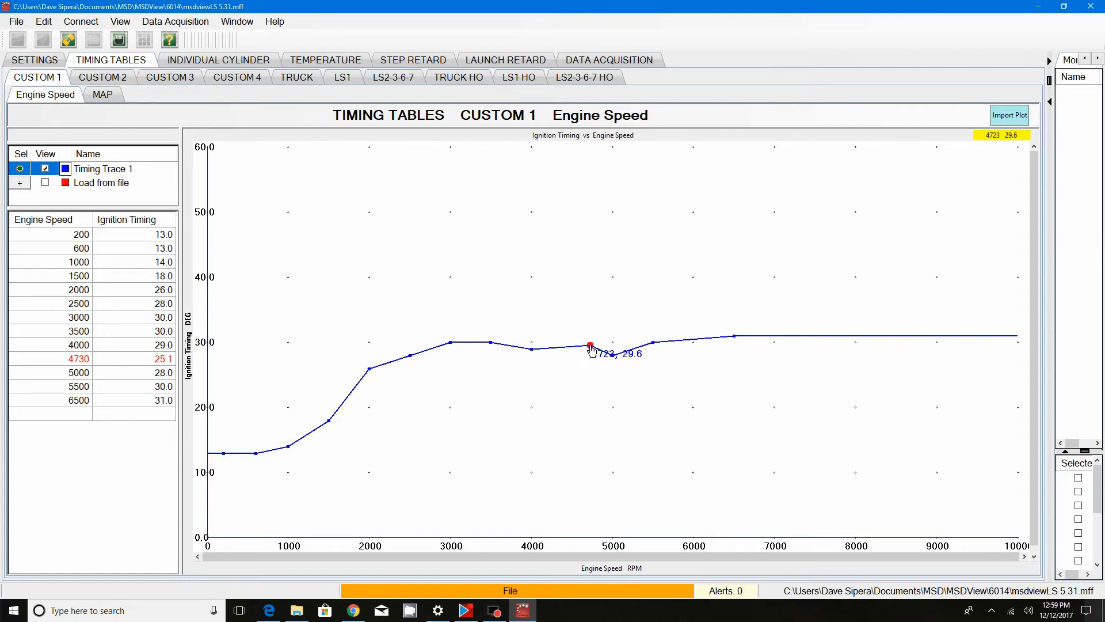
right_click(615, 361)
click(639, 375)
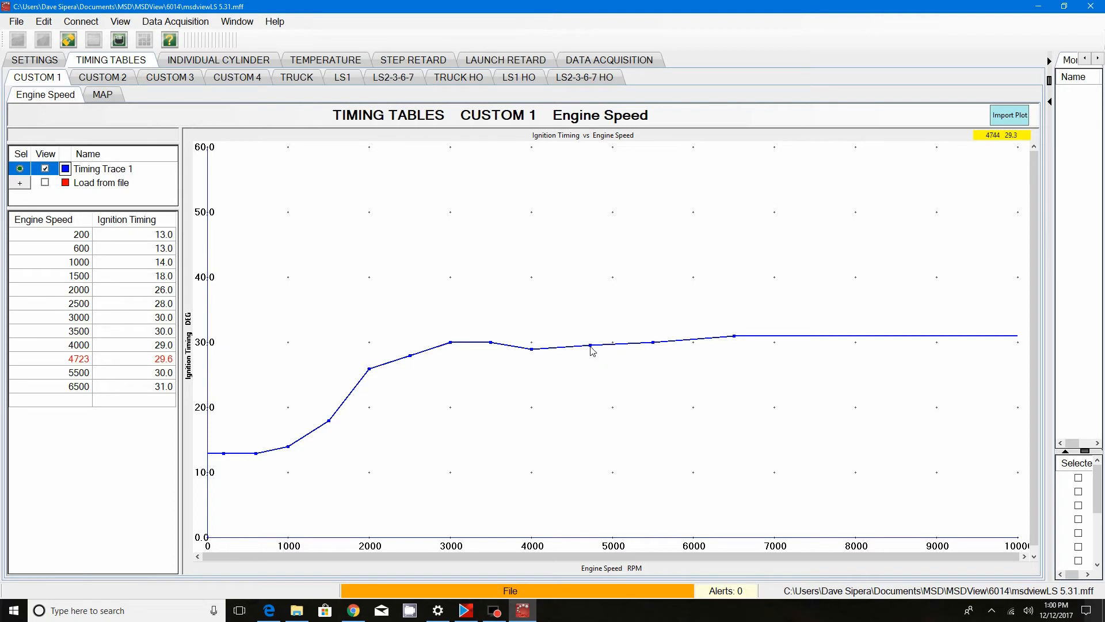
drag(591, 346, 587, 338)
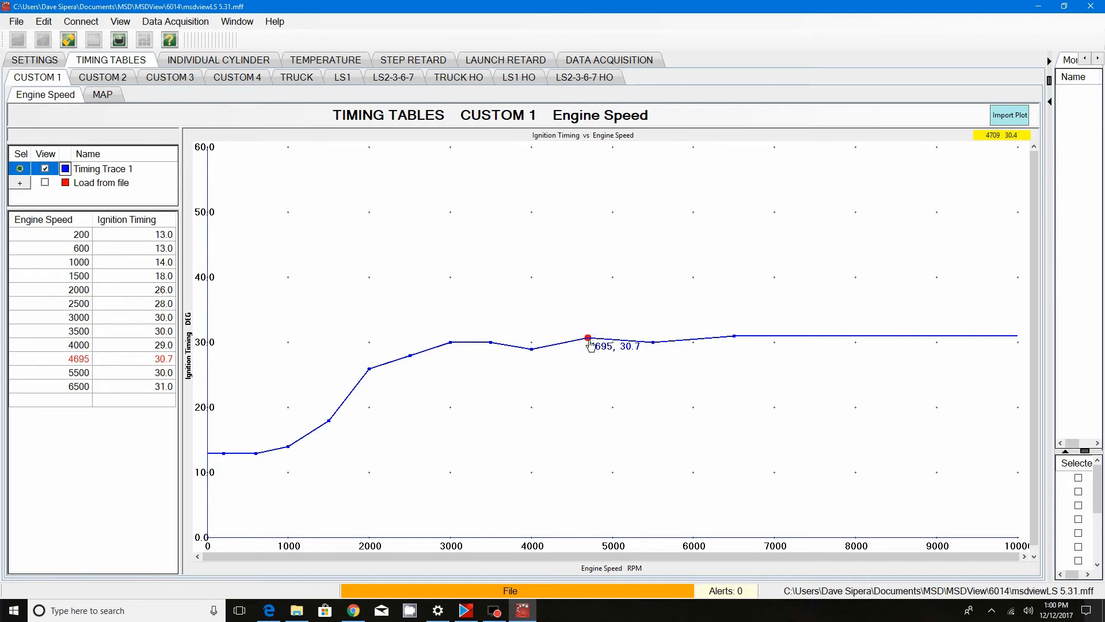
drag(590, 344, 590, 349)
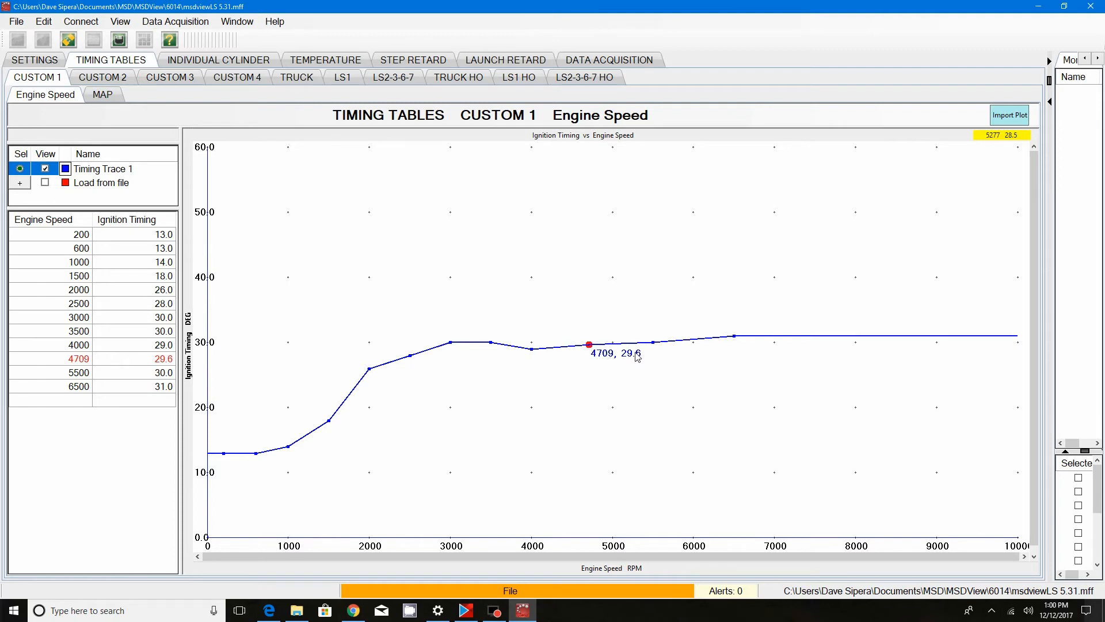
Lower the 6500 RPM dot to about 29.7 degrees and delete it from the timing trace
click(734, 336)
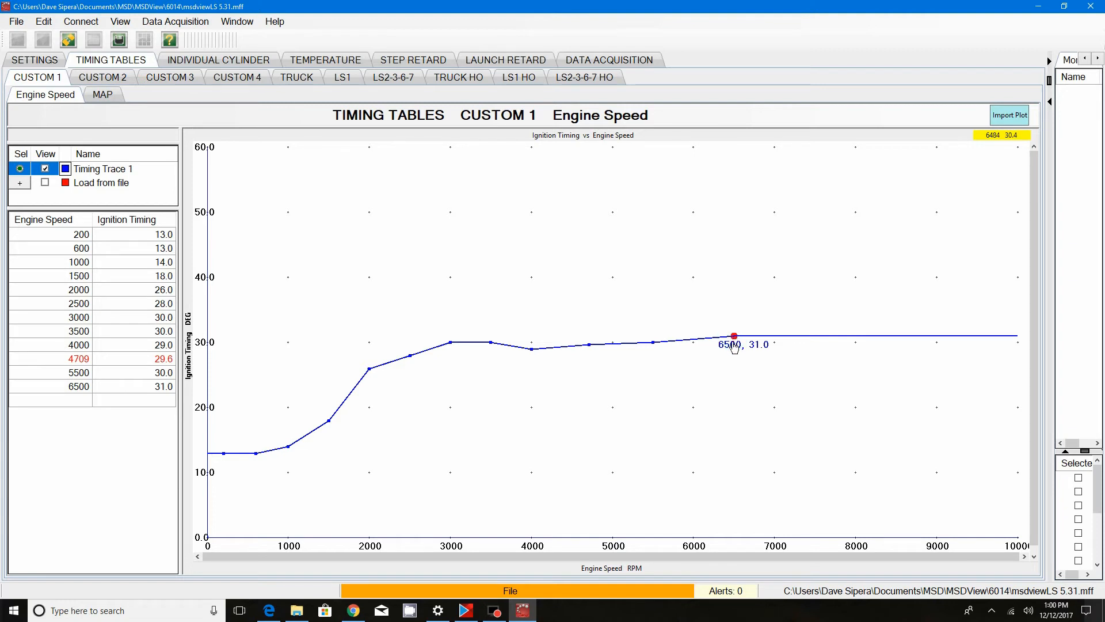
drag(734, 347, 732, 349)
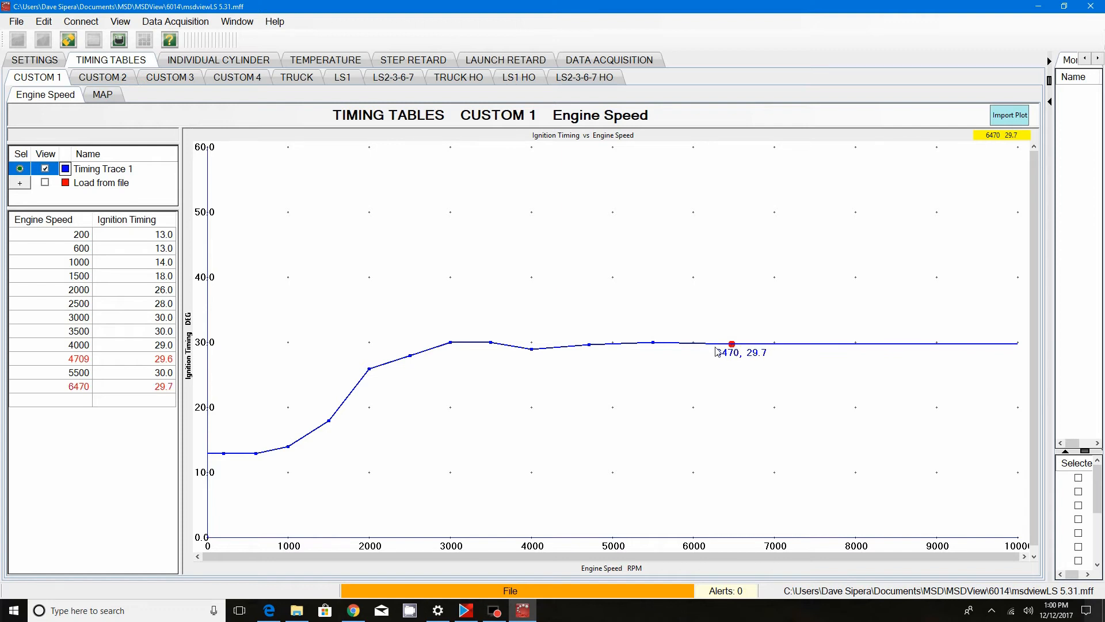
right_click(655, 345)
click(674, 359)
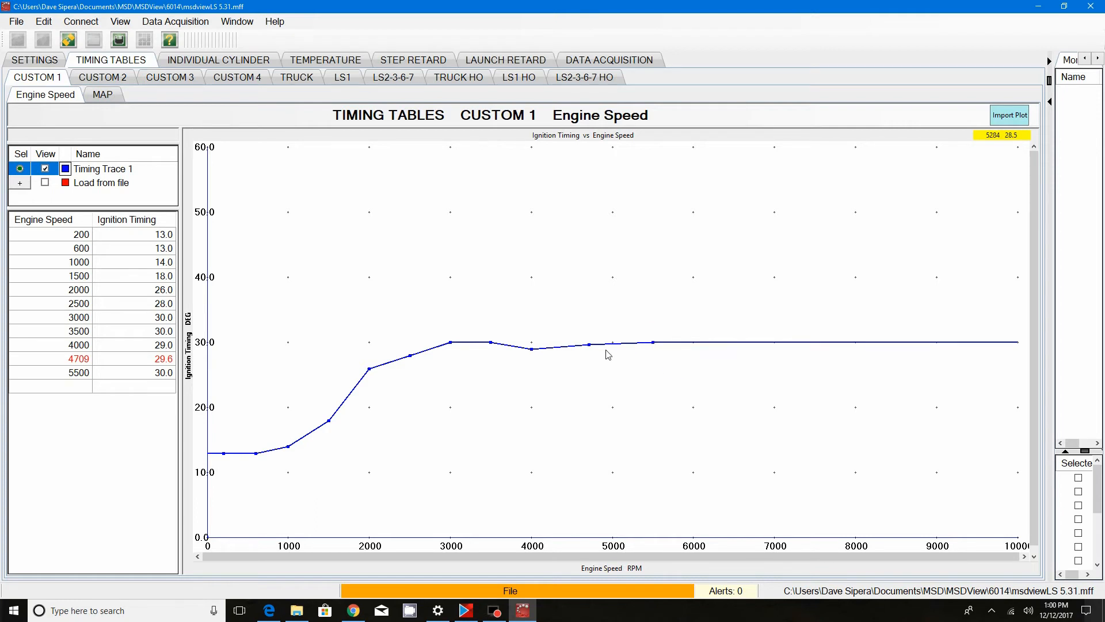
Add a new dot at the high-RPM end of the trace and place it at about 6520 RPM, 29.5 degrees
right_click(736, 346)
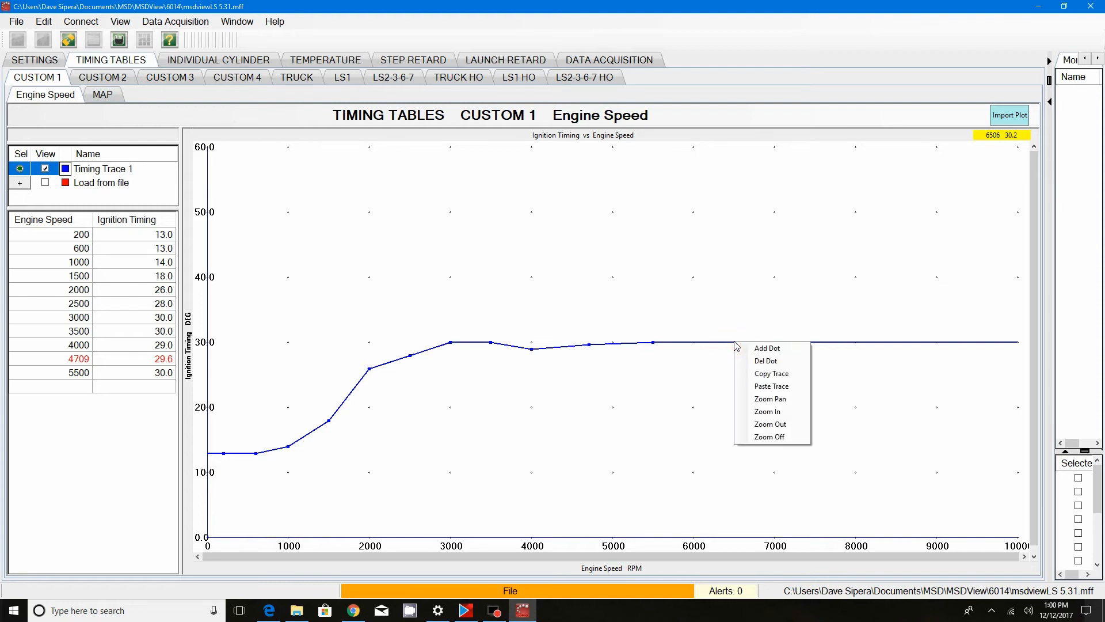
click(745, 348)
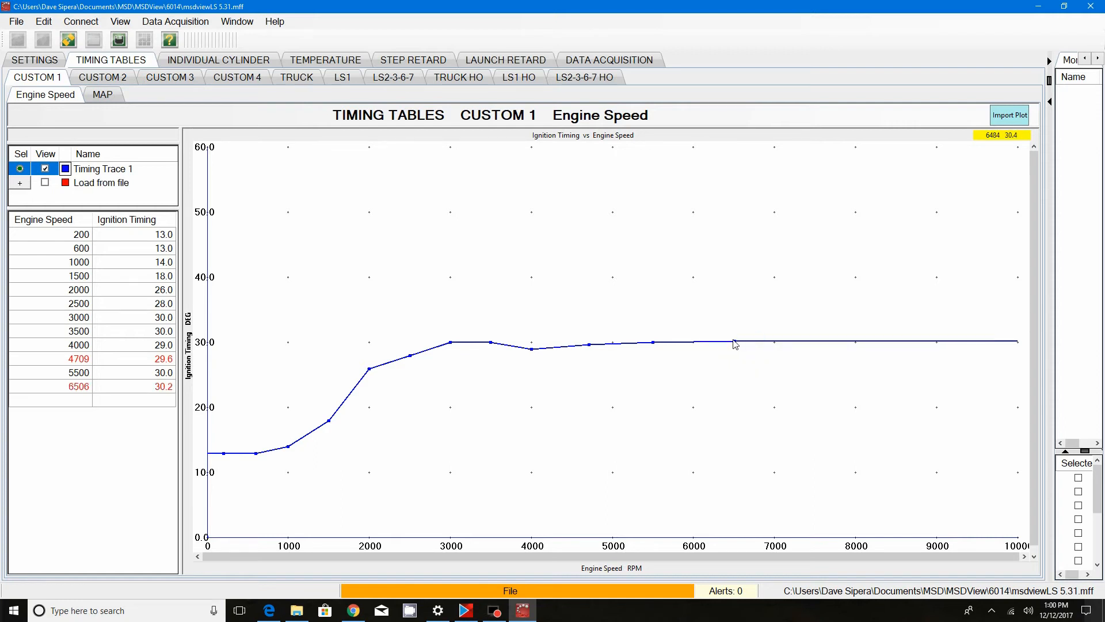
drag(736, 342, 737, 346)
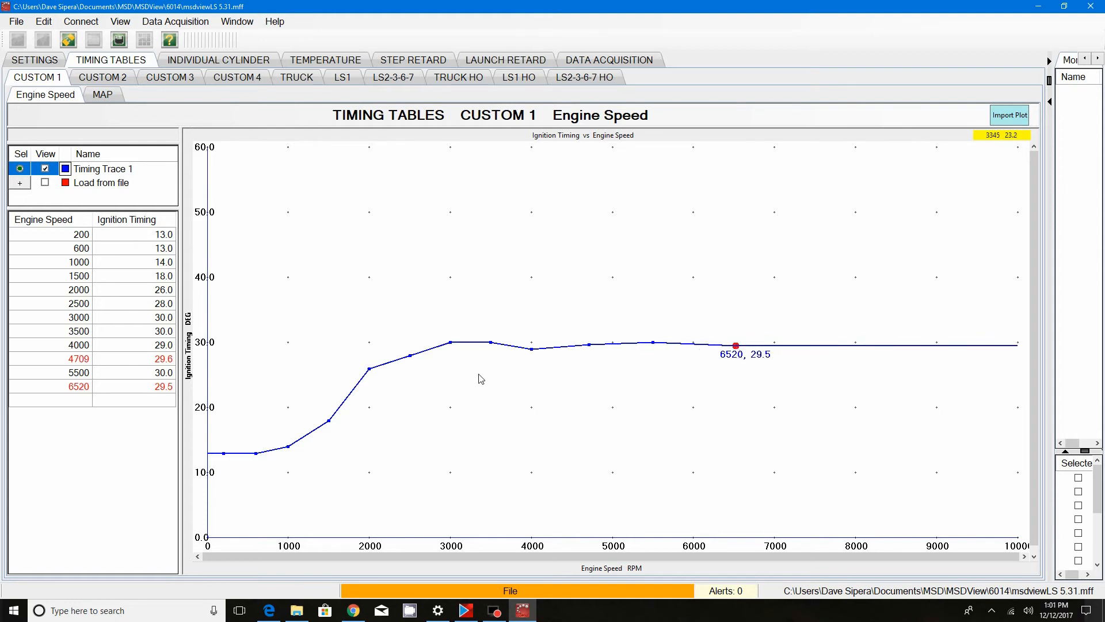
Lower the 3500 RPM dot to about 3494 RPM and 29.6 degrees, and delete the 5500 RPM dot
drag(494, 348, 491, 346)
click(653, 344)
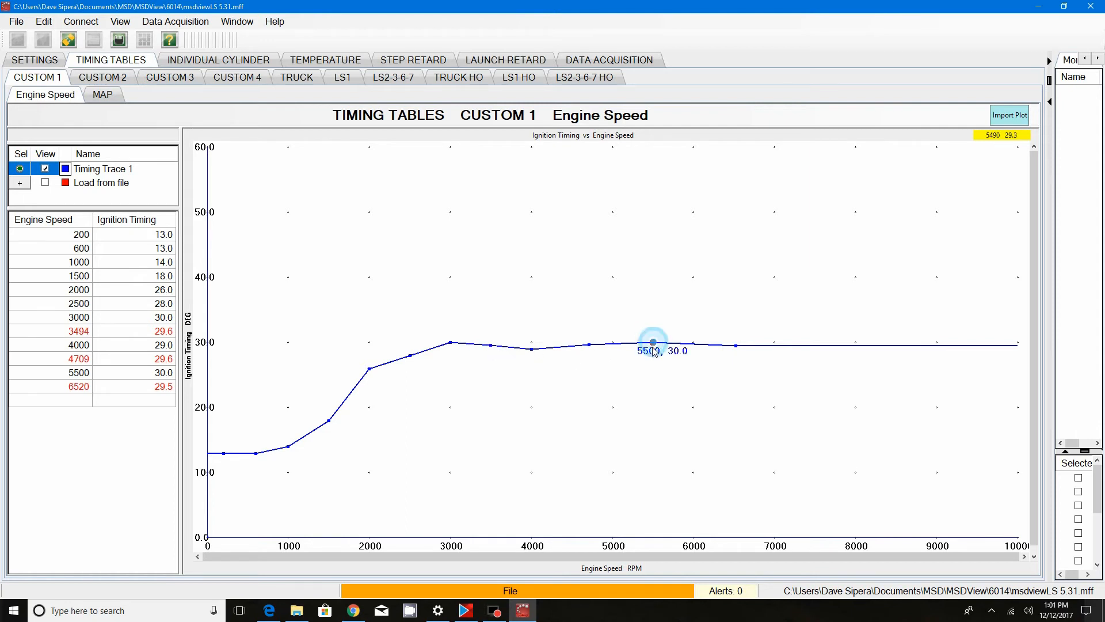
right_click(651, 344)
click(662, 363)
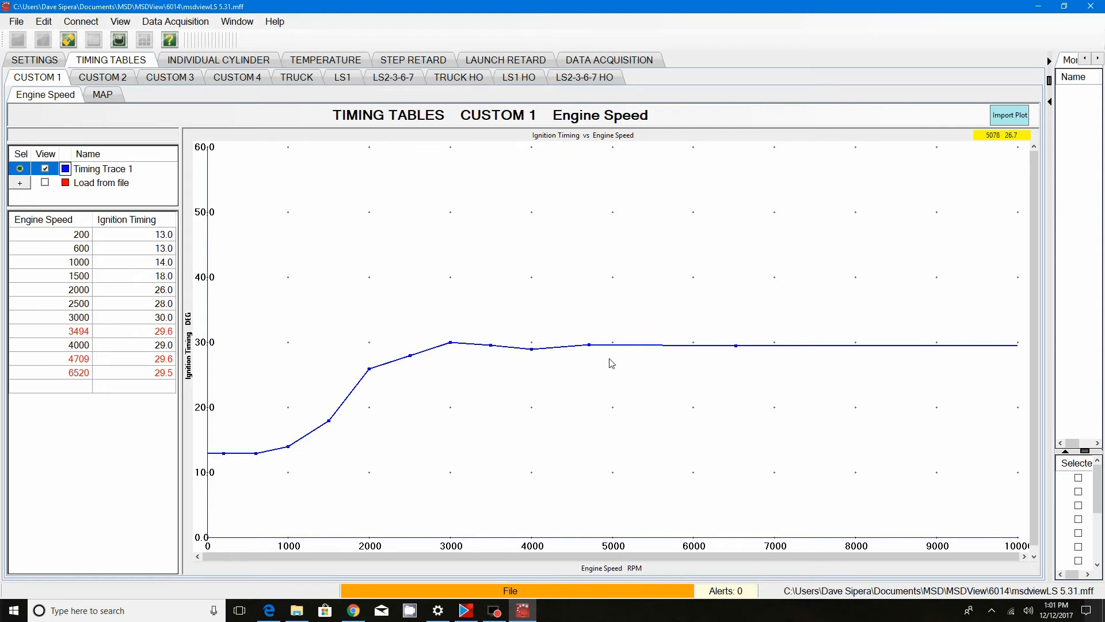
Delete the 4000 RPM and 3000 RPM dots from the timing trace
right_click(531, 349)
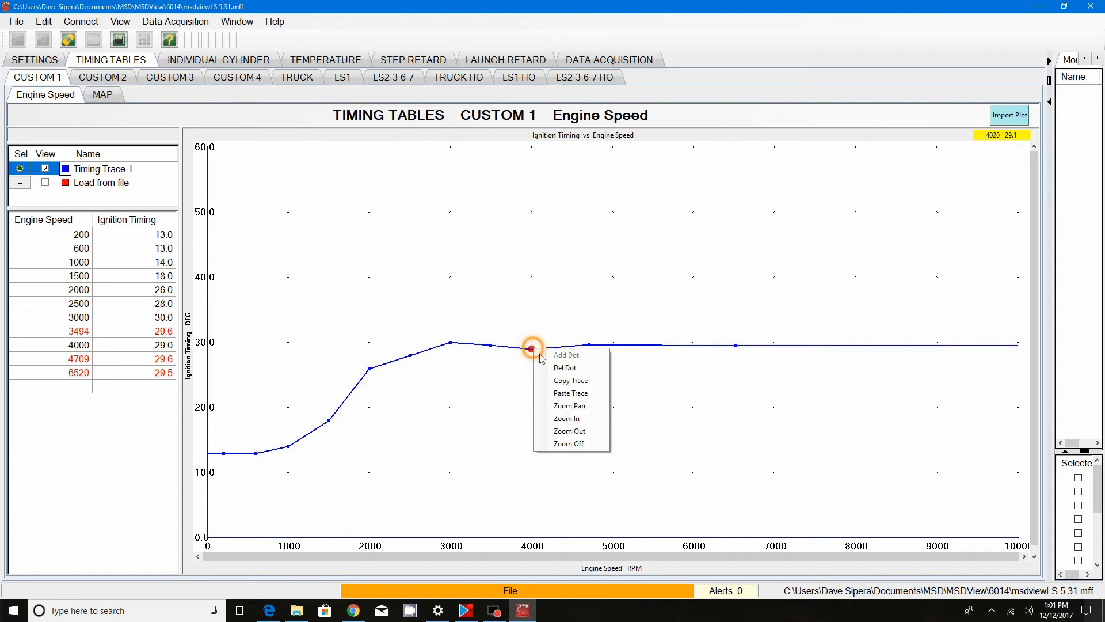
click(564, 367)
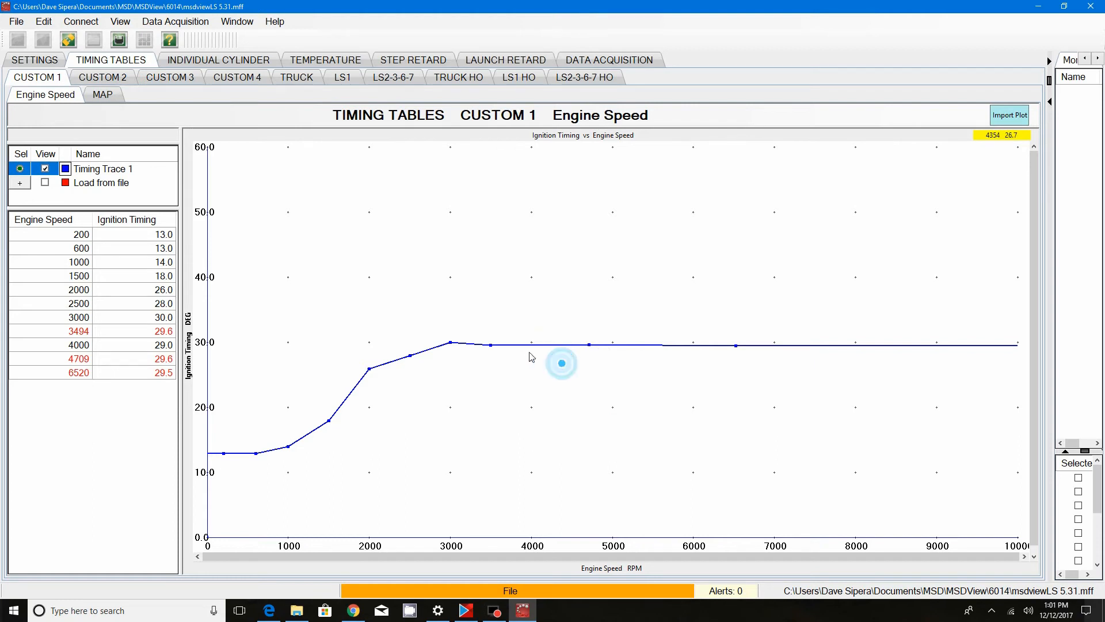
click(451, 343)
right_click(451, 344)
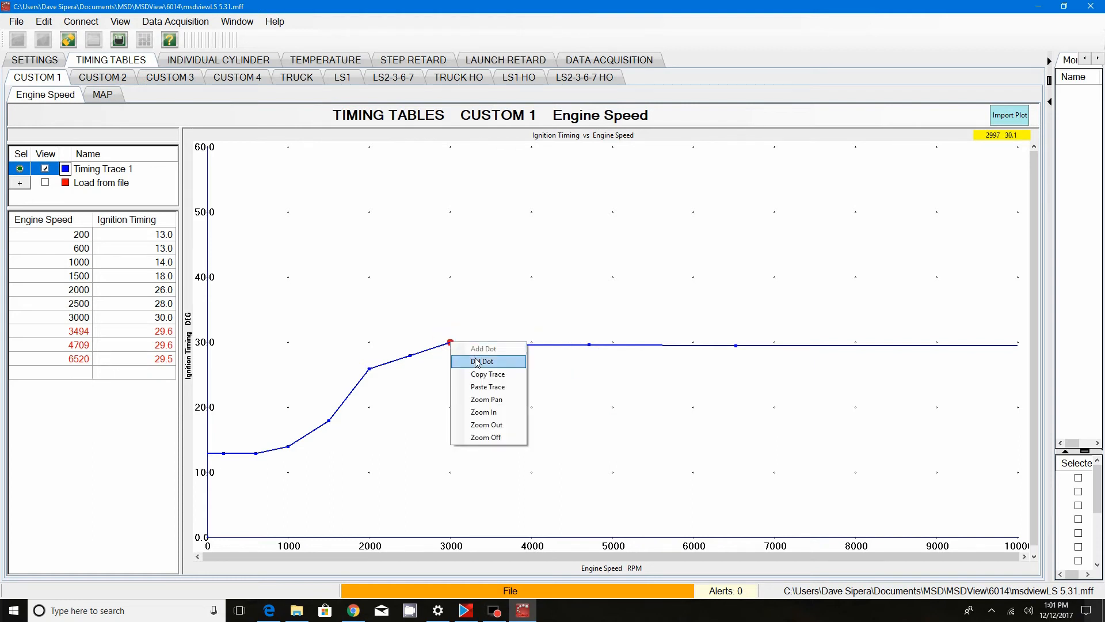
click(452, 360)
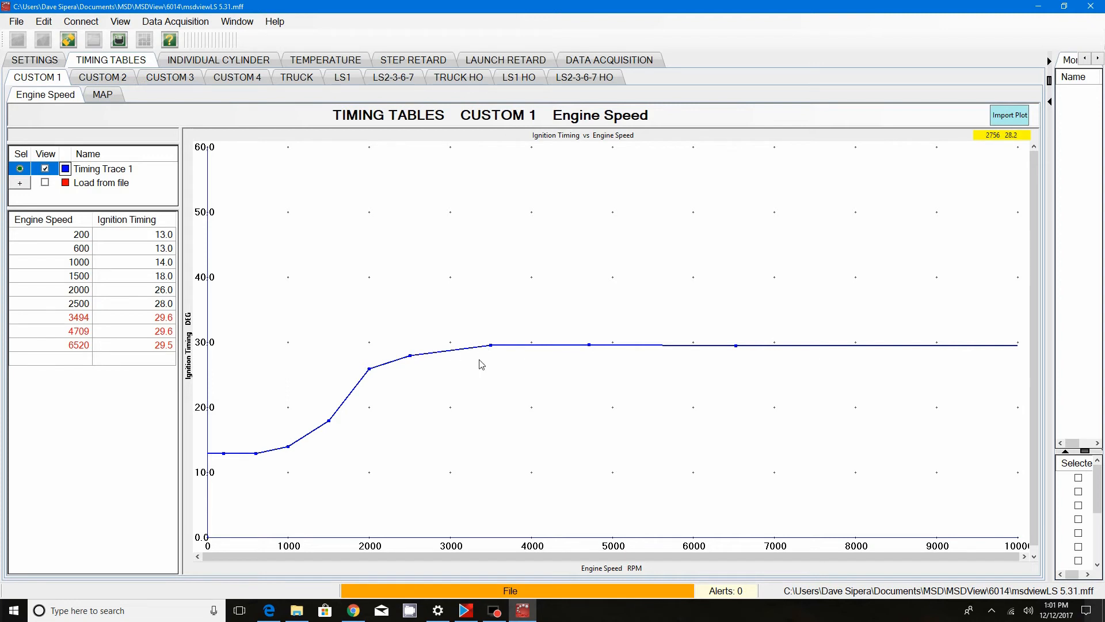
Raise the 2500 RPM dot to about 29.6 degrees and move the 2000 RPM dot to about 1982 RPM, 29.3 degrees
click(589, 345)
drag(411, 358, 411, 347)
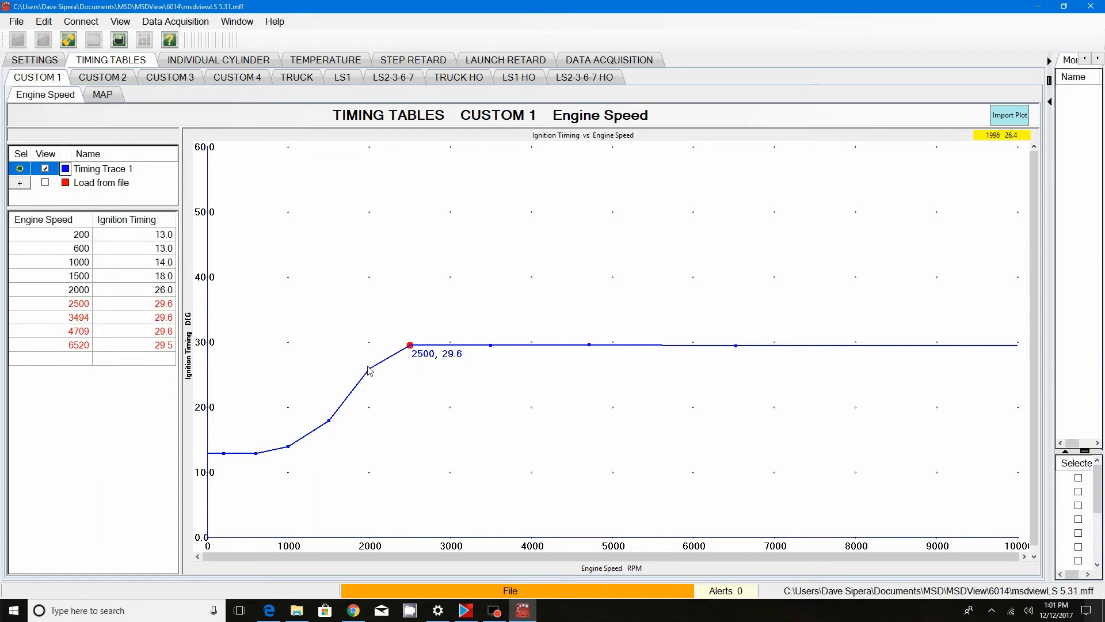
drag(370, 373, 370, 352)
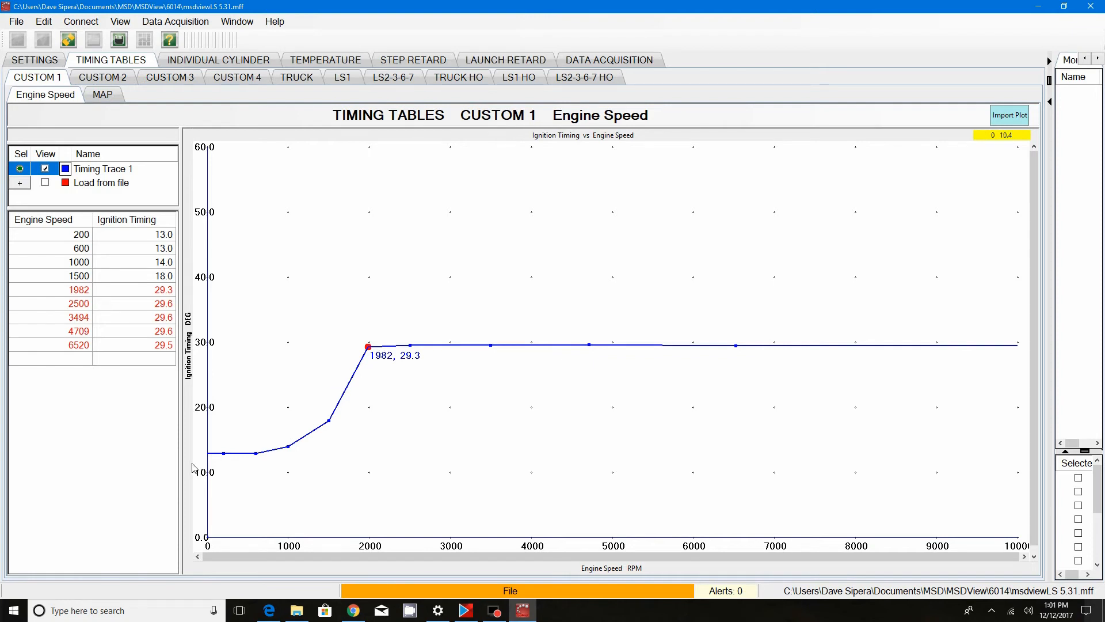
Raise the 200 RPM dot at the start of the trace to about 170 RPM and 16.6 degrees
click(224, 454)
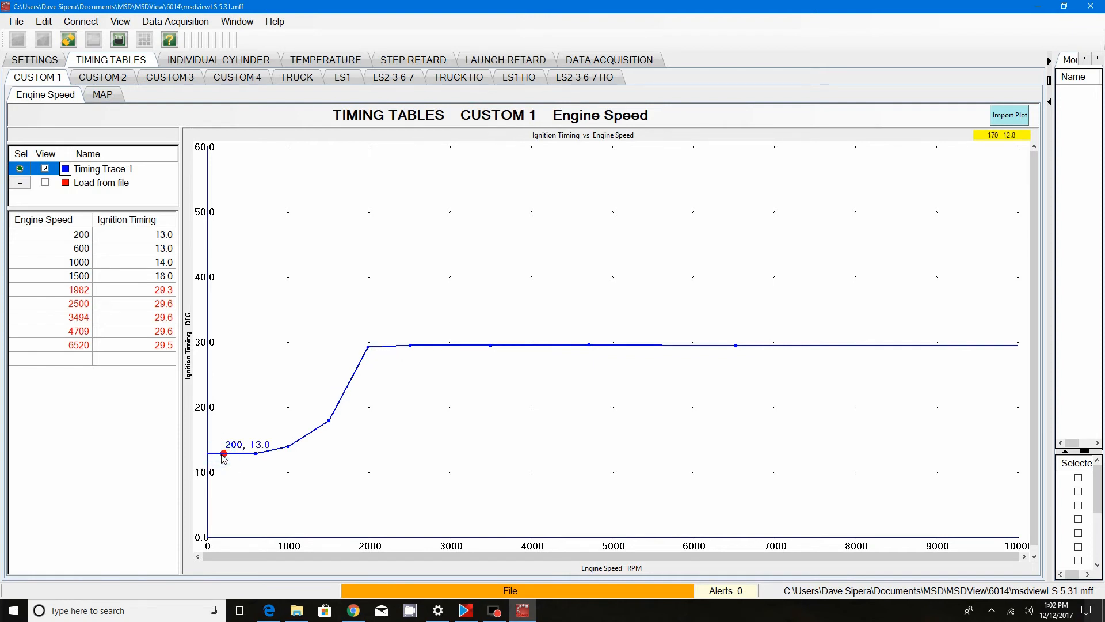
mouse_move(224, 454)
mouse_down()
mouse_move(215, 455)
mouse_move(220, 419)
mouse_move(219, 437)
mouse_up()
mouse_move(221, 437)
mouse_down()
mouse_move(221, 409)
mouse_move(224, 427)
mouse_up()
drag(222, 429, 223, 434)
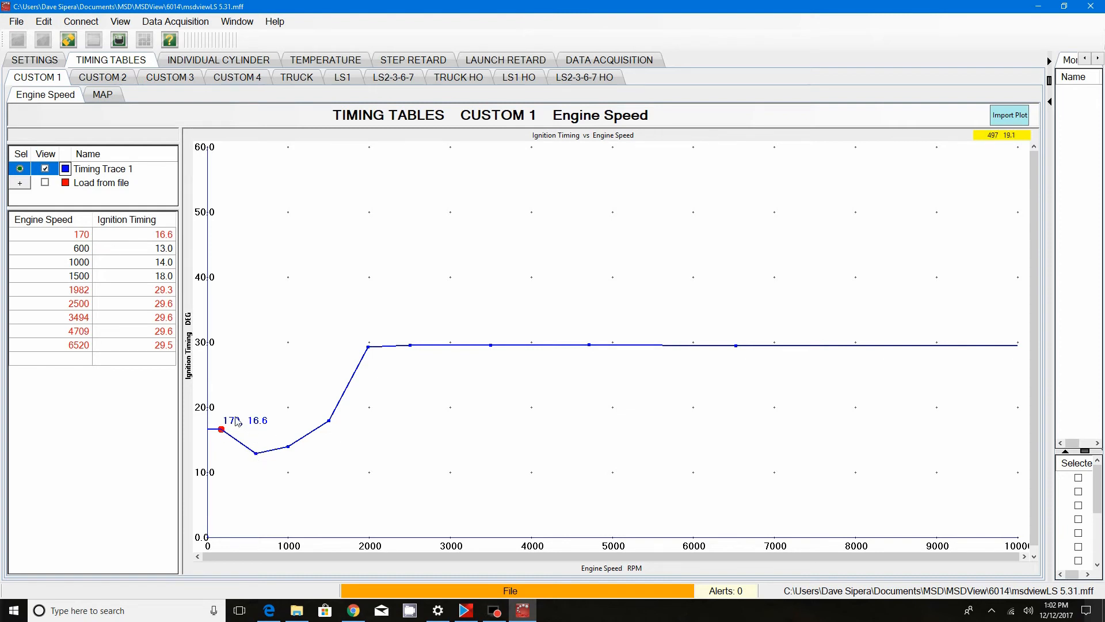
Raise the 600, 1000 and 1500 RPM dots to about 724 RPM/16.8, 1051 RPM/18.8 and 1321 RPM/21.8 degrees
drag(257, 455, 266, 430)
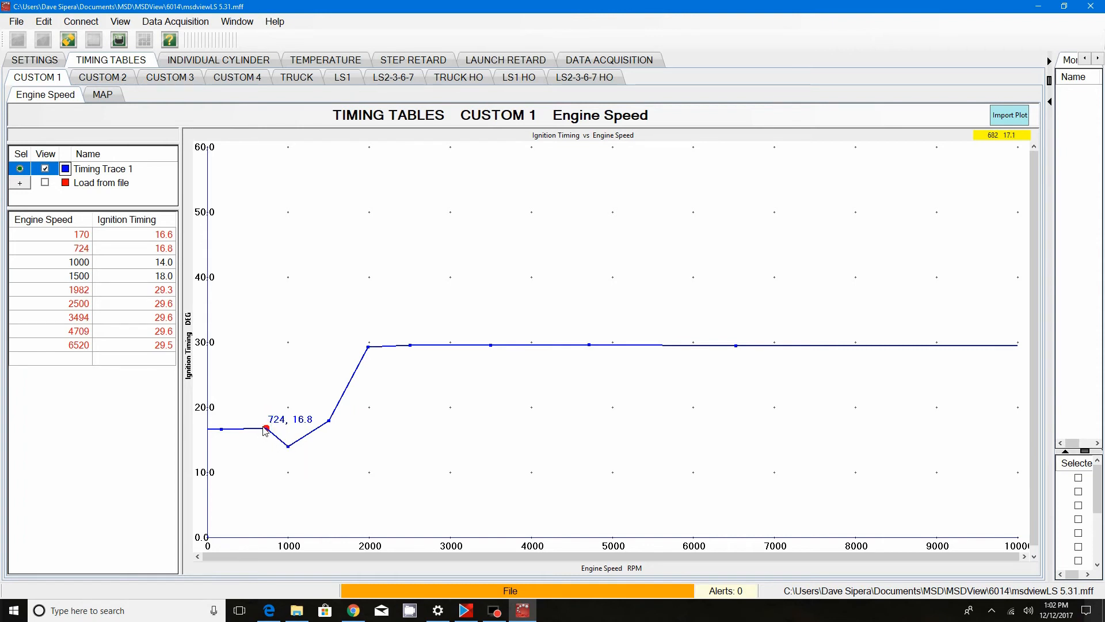
drag(287, 446, 297, 413)
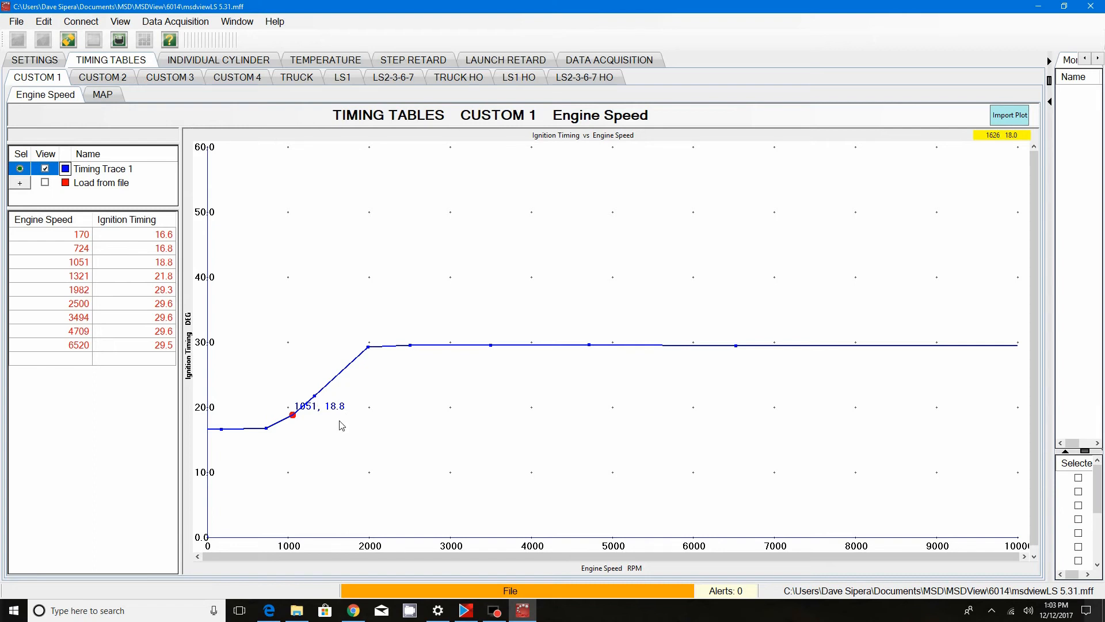
Fine-tune the 724 RPM dot to about 703 RPM and 17.3 degrees to smooth the low-RPM curve
click(221, 430)
click(267, 428)
click(266, 426)
drag(266, 428, 266, 430)
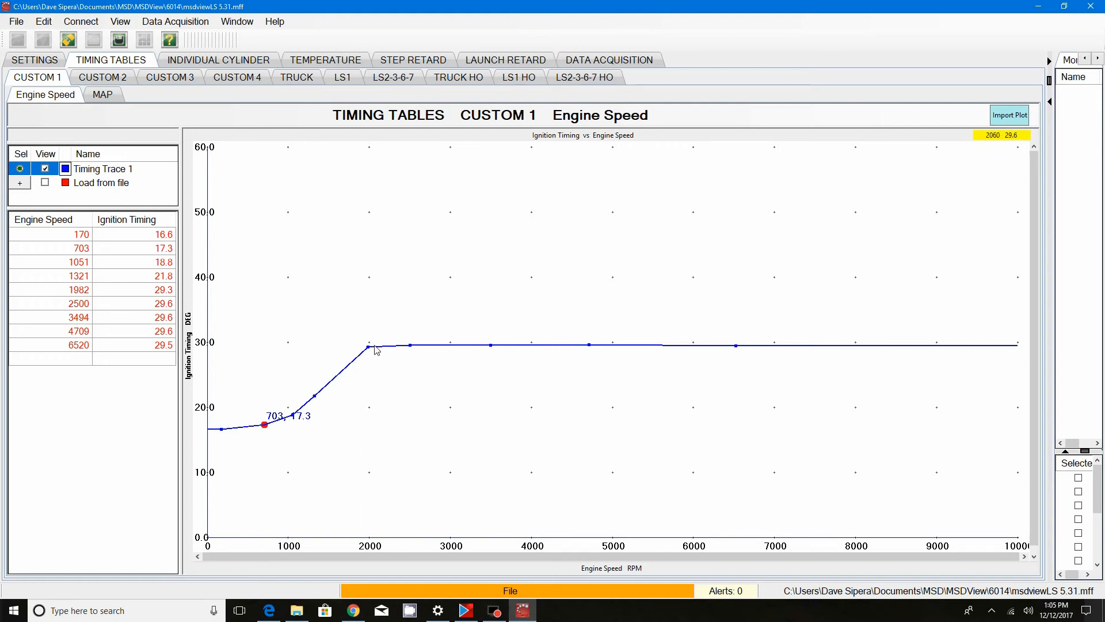
mouse_move(368, 351)
mouse_down()
mouse_move(371, 367)
mouse_move(369, 353)
mouse_up()
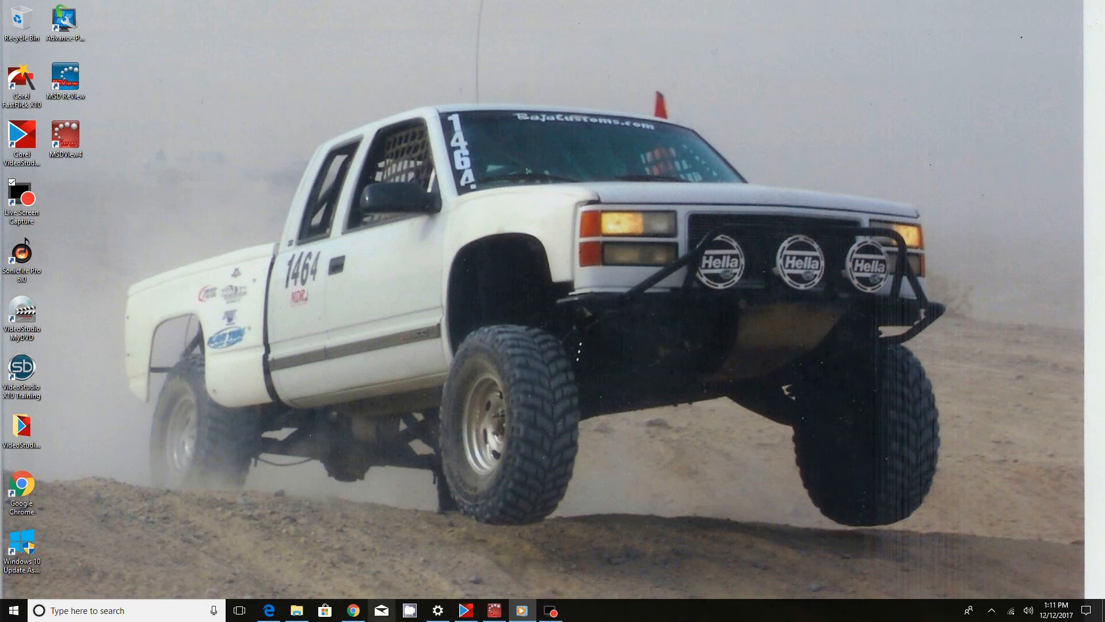
Switch to Chrome and examine the software downloads in the MSD Tech Resource Library, including MSD View Software
click(355, 611)
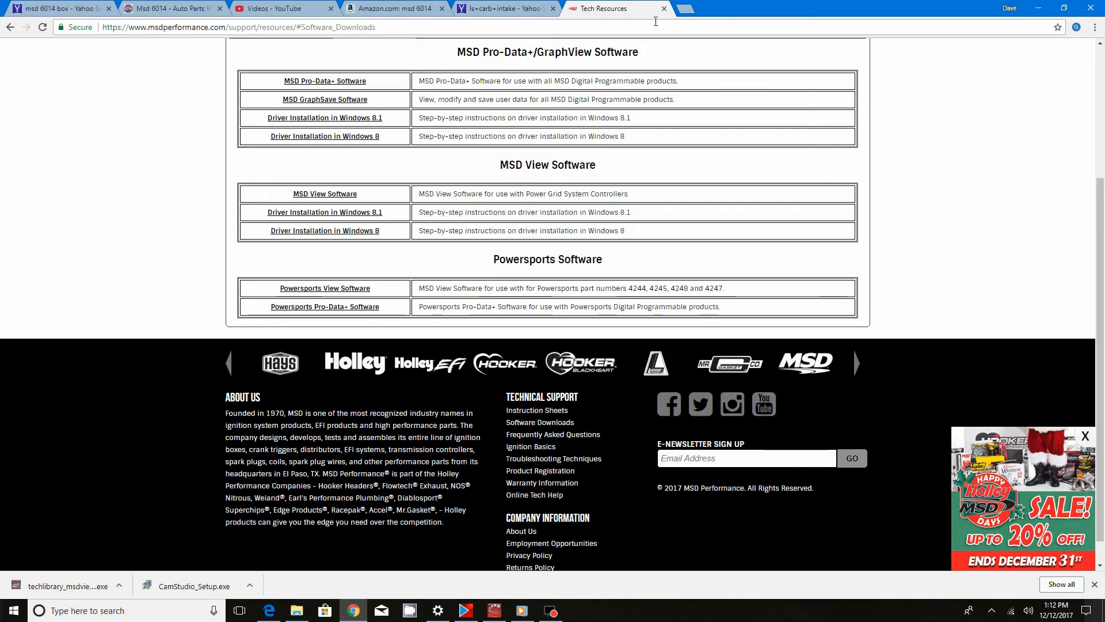
scroll(748, 334, up, 4)
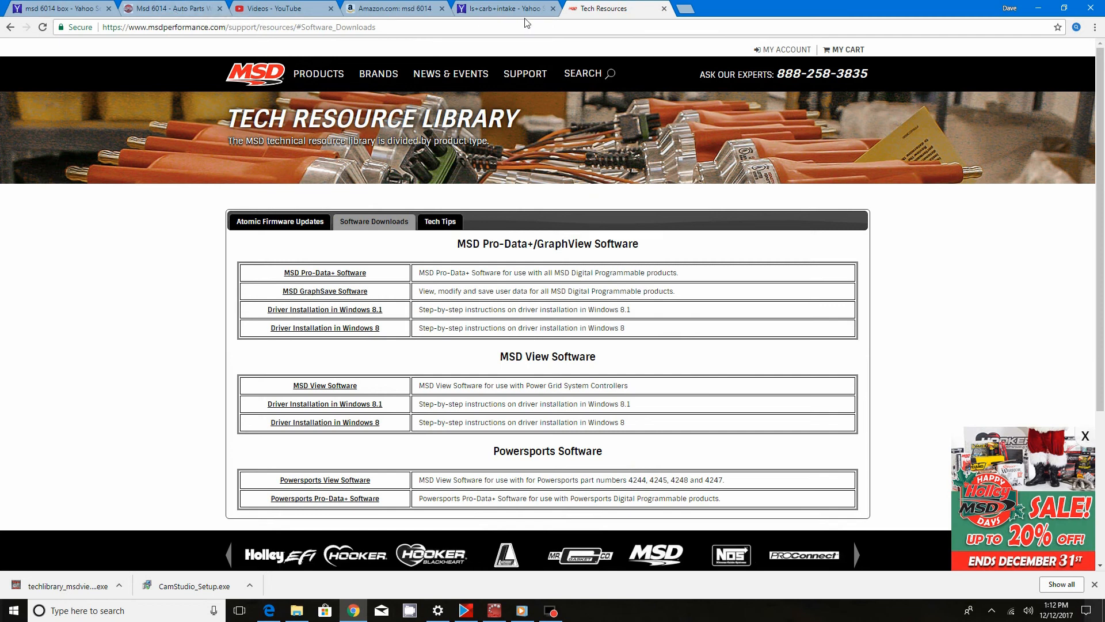
Examine the open MSD 6014 listings on Amazon, Auto Parts Warehouse and Yahoo, plus the Yahoo results for LS carb intakes
click(392, 10)
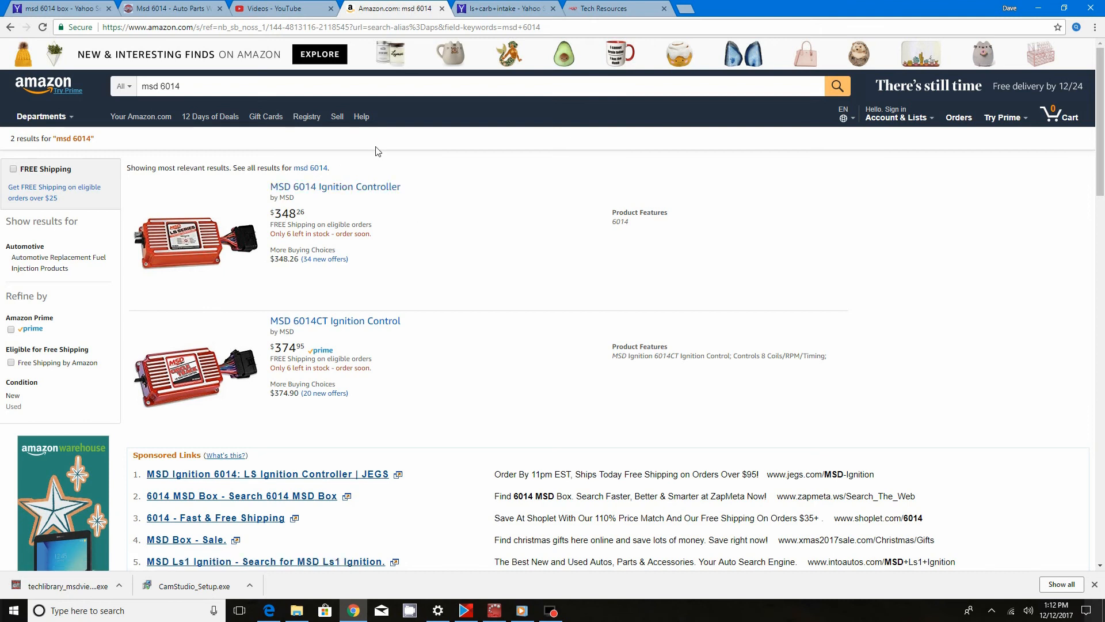
click(271, 14)
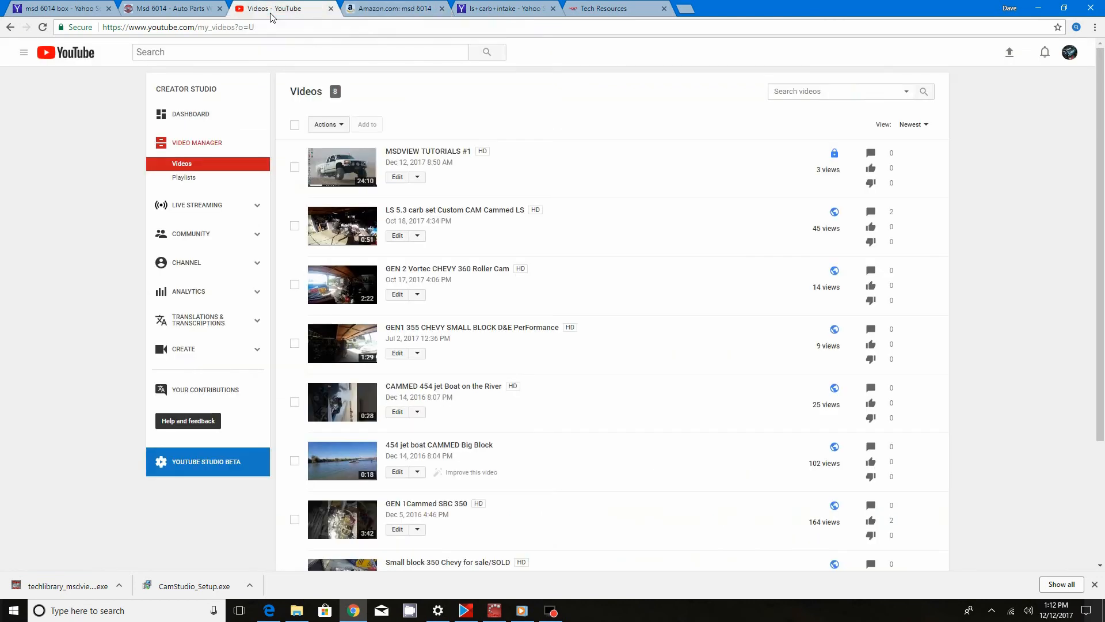
click(180, 10)
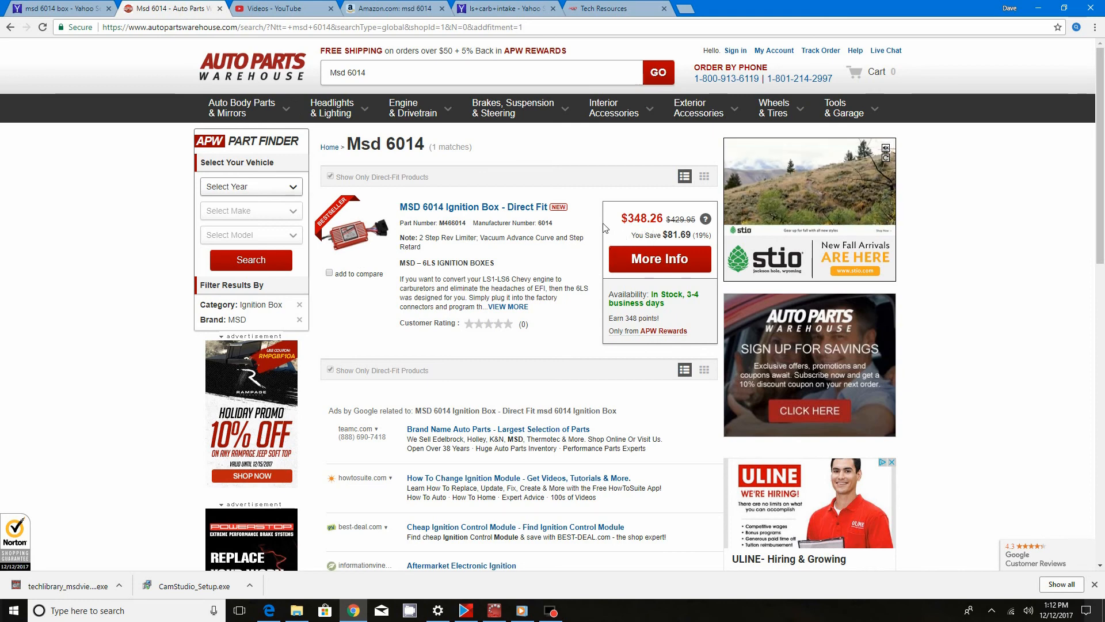
click(68, 12)
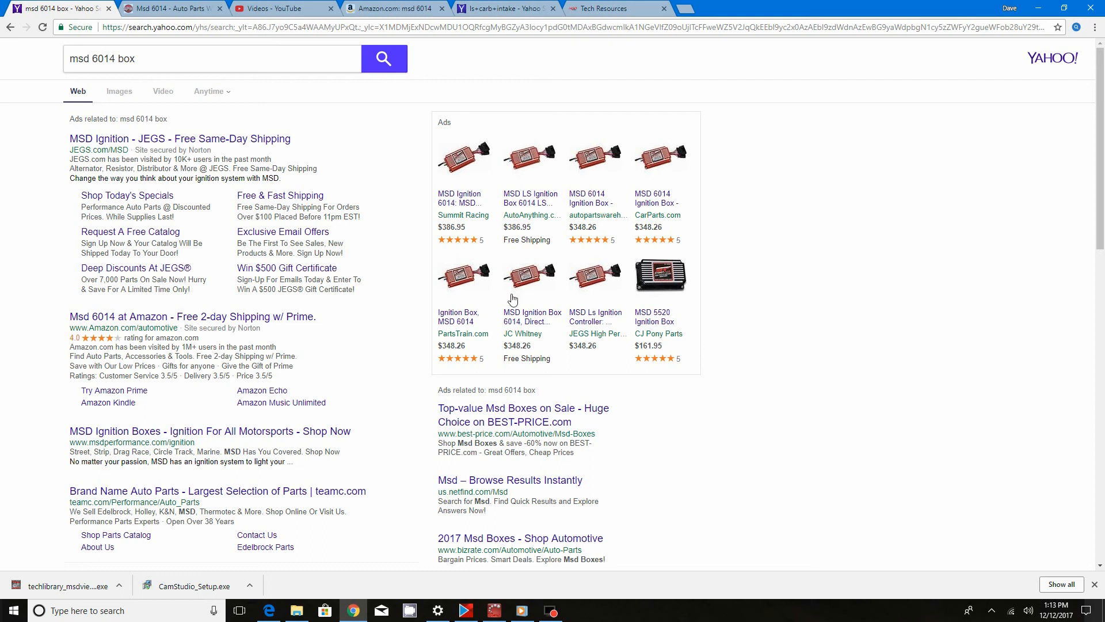
click(499, 8)
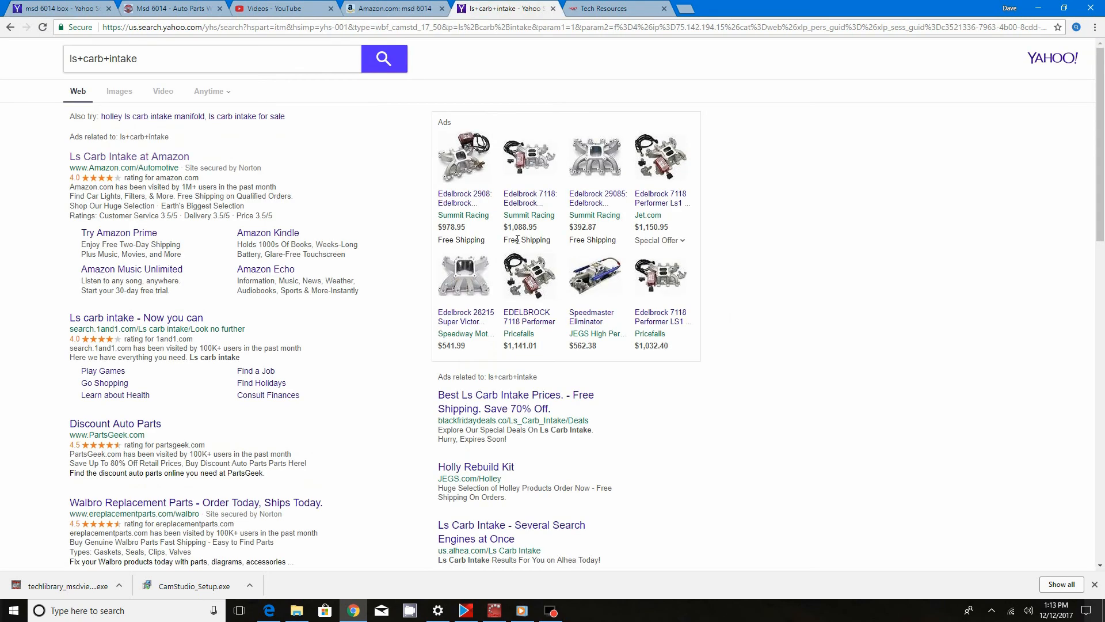